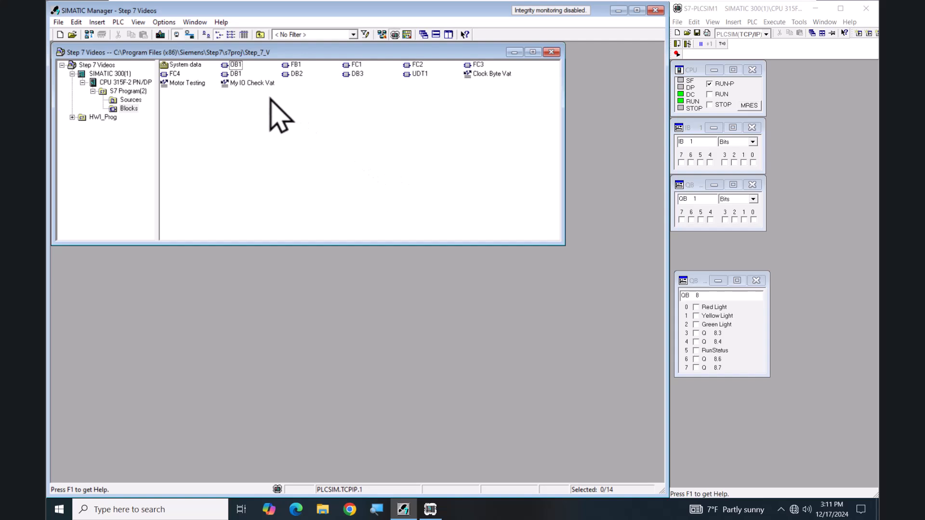
Step: Open block OB1 from the project's blocks and monitor its networks online
right_click(225, 68)
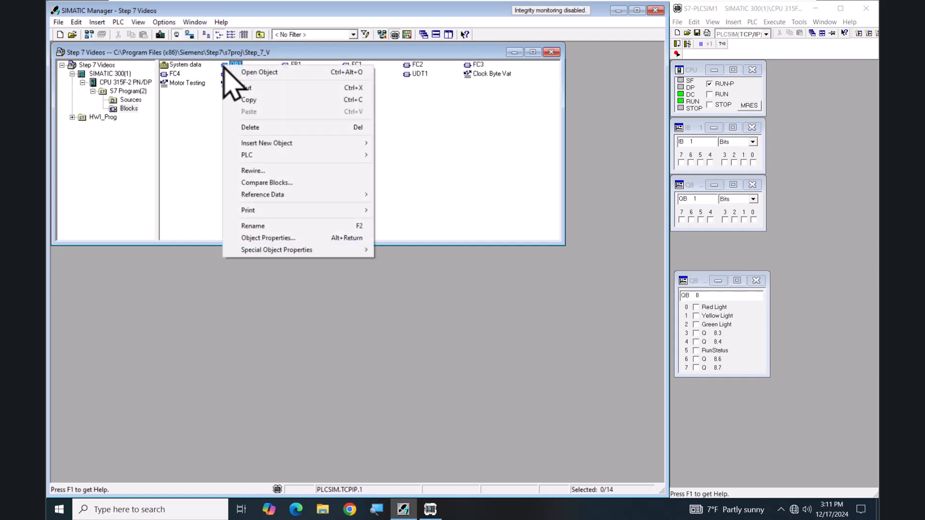
click(244, 72)
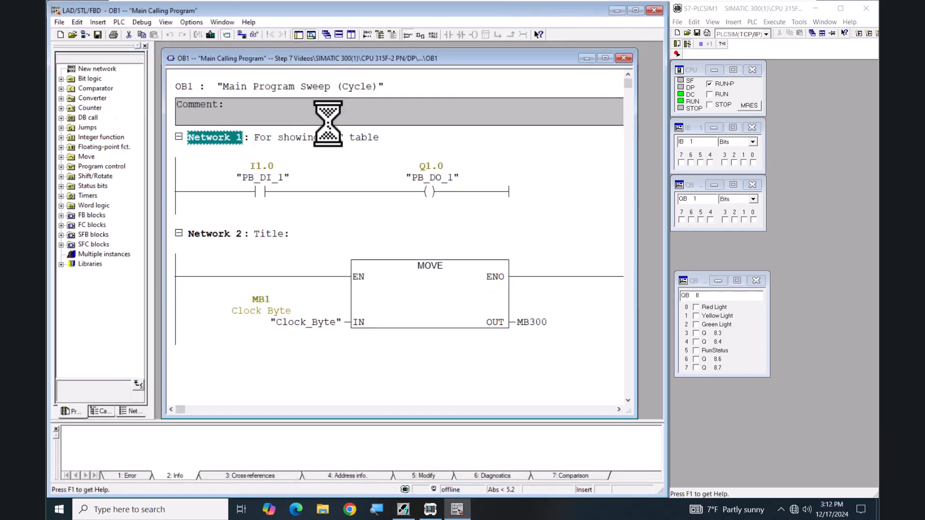
click(255, 35)
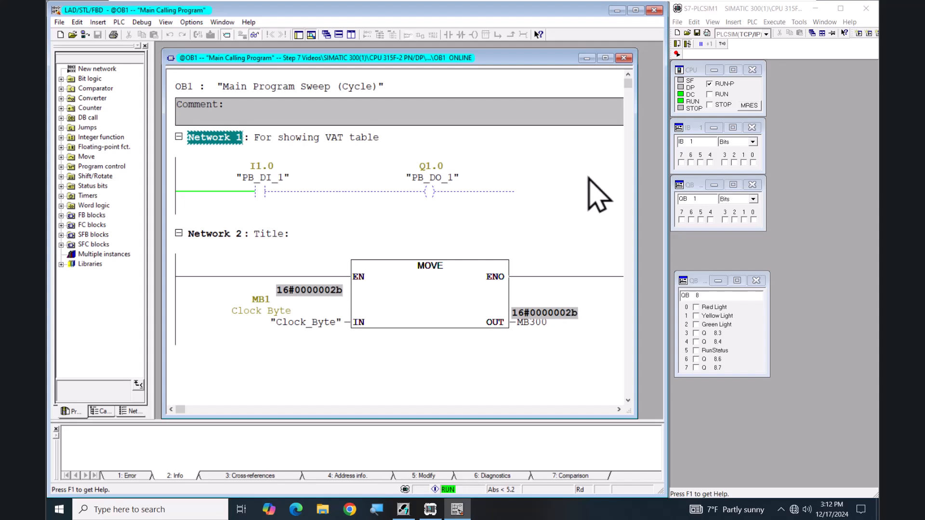
Step: Switch simulated input I1.0 on and back off in PLCSIM, and minimize the block editor
click(752, 163)
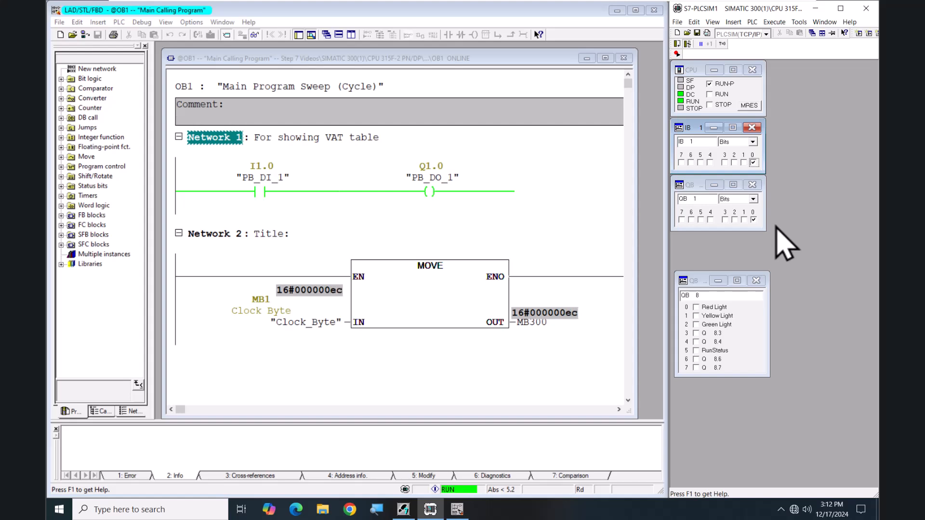
click(753, 163)
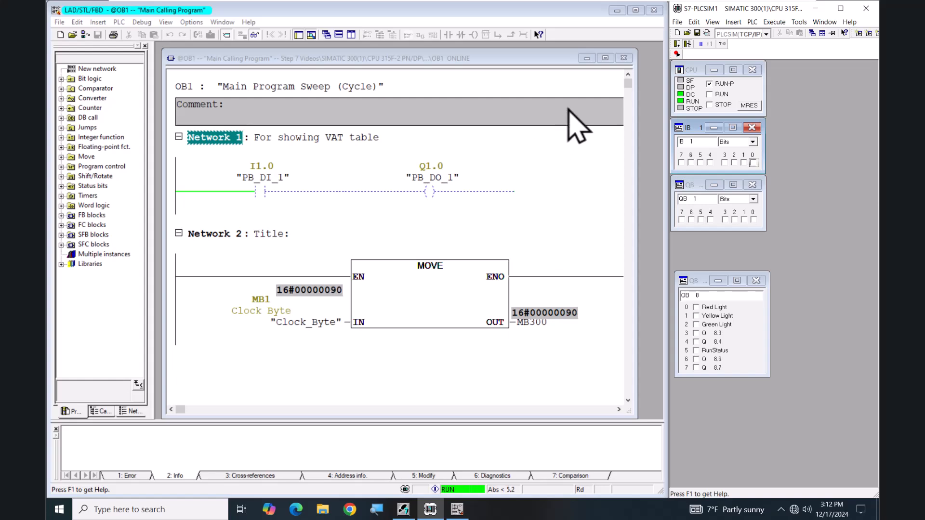
click(617, 10)
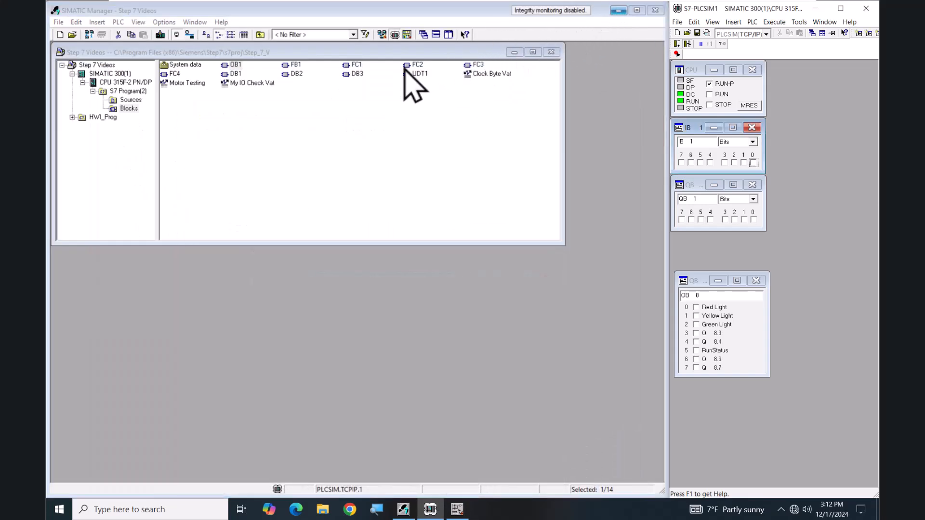
Step: Insert a new variable table in the Blocks folder with the symbolic name "VAT Demo"
click(113, 109)
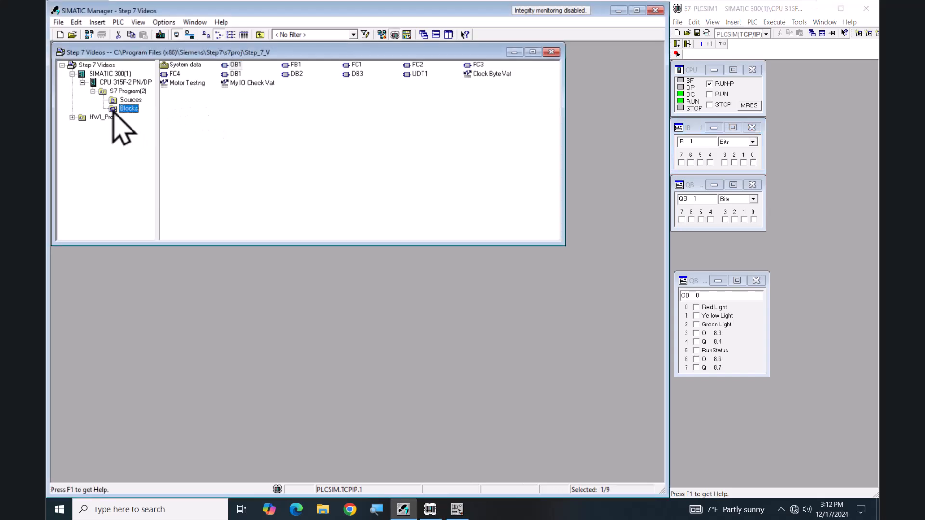
right_click(113, 112)
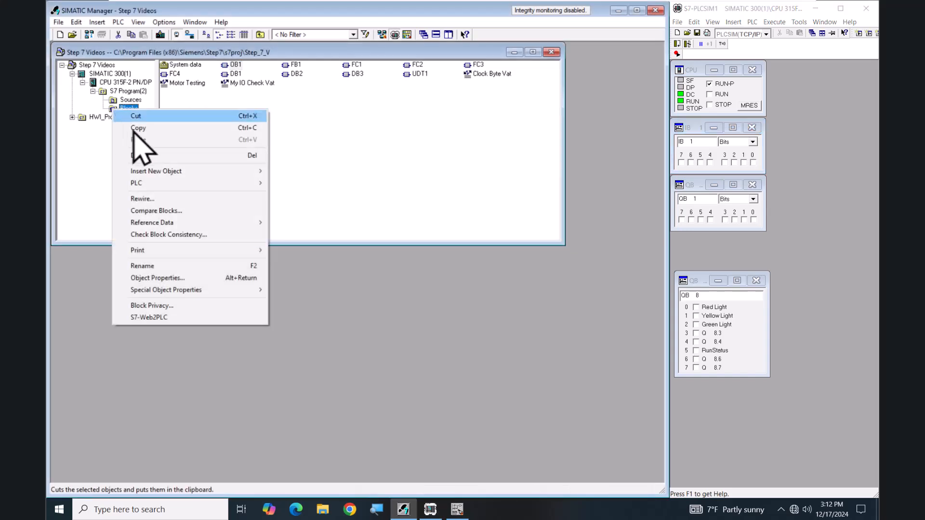
mouse_move(159, 171)
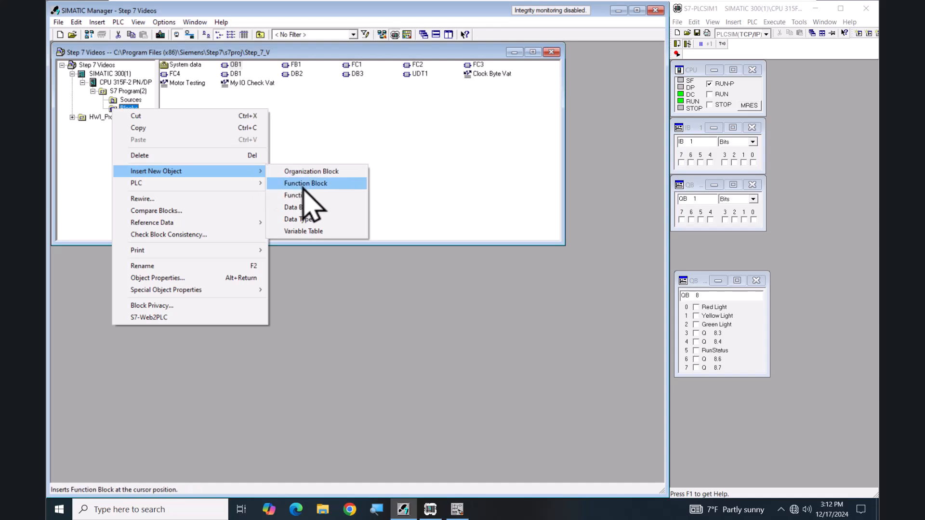
click(327, 232)
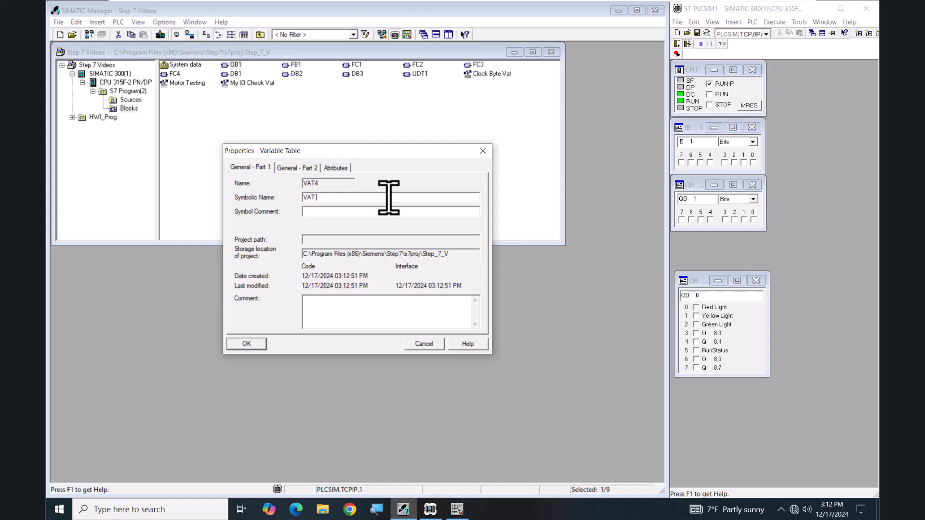
text(VAT Demo)
click(258, 343)
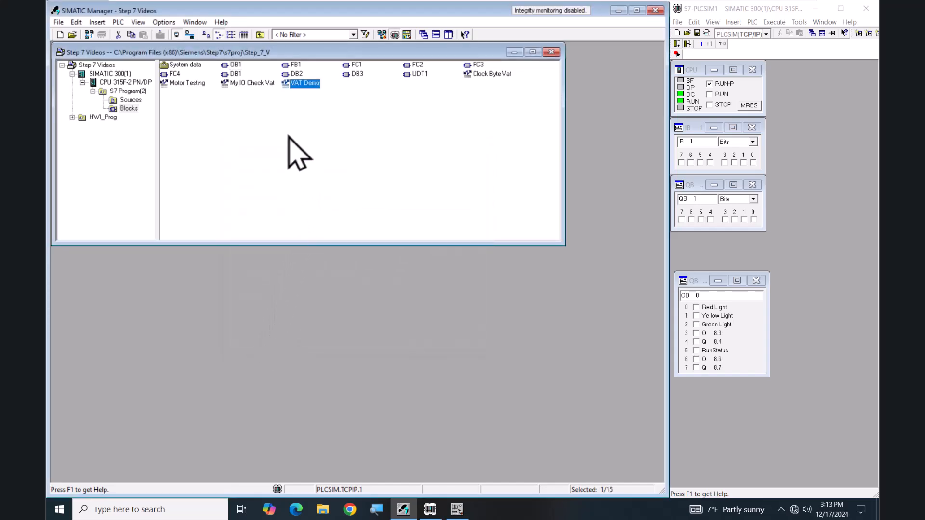
Step: Open the VAT Demo variable table and zoom in its view one level
right_click(286, 85)
click(321, 92)
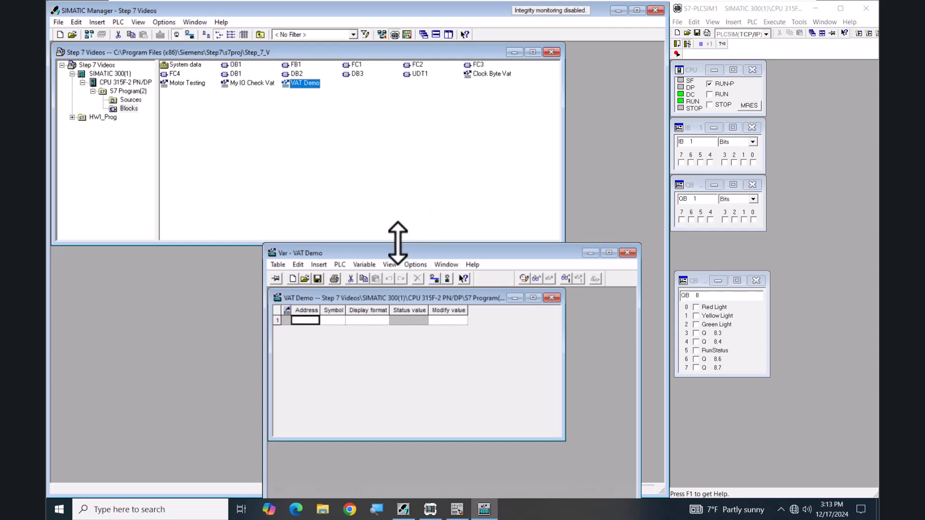
click(389, 265)
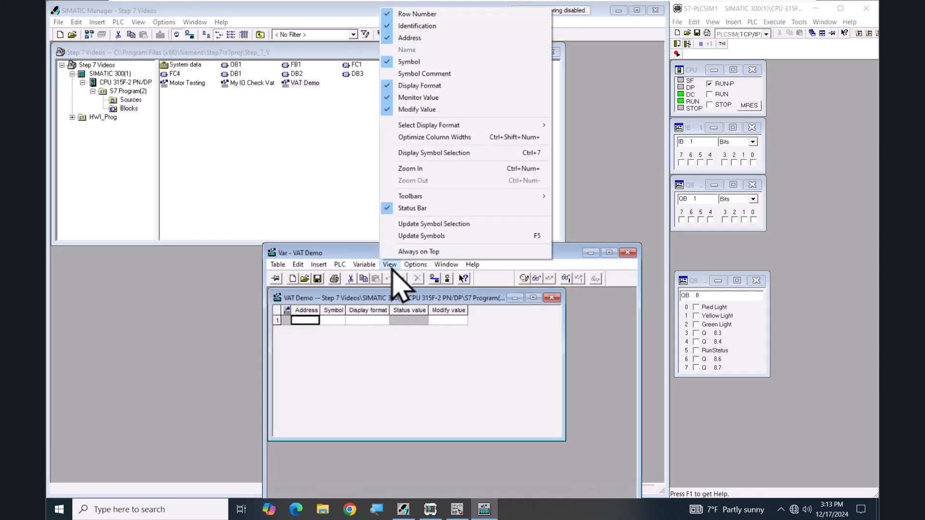
click(413, 169)
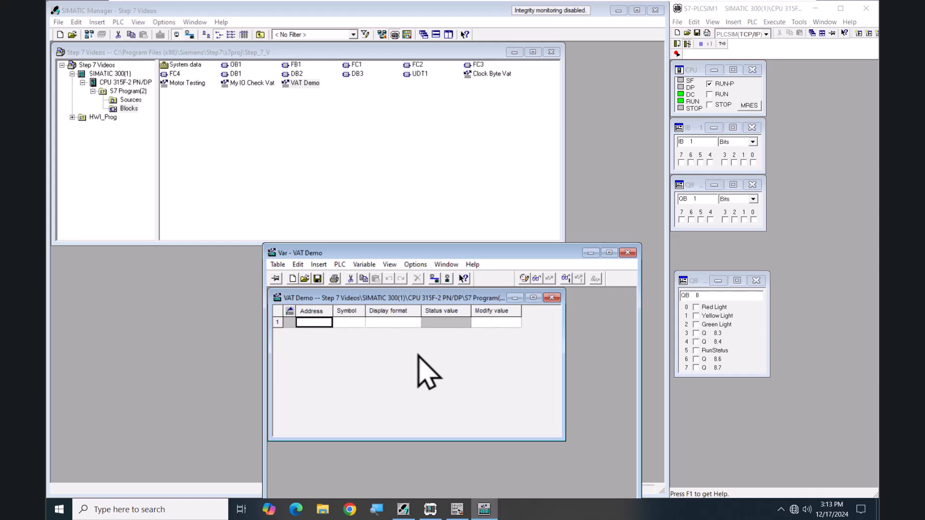
Step: Insert the comment line "Input and Output" in row 1 of the variable table
click(318, 265)
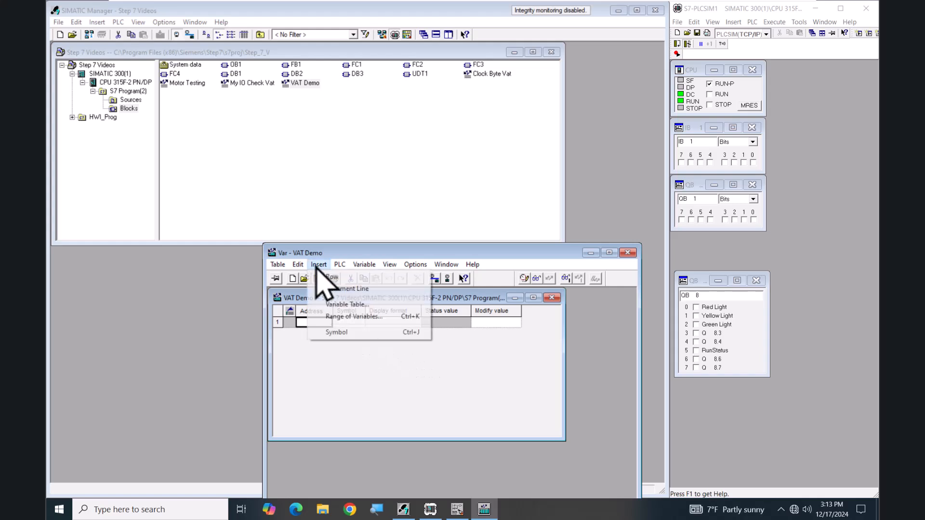
click(348, 289)
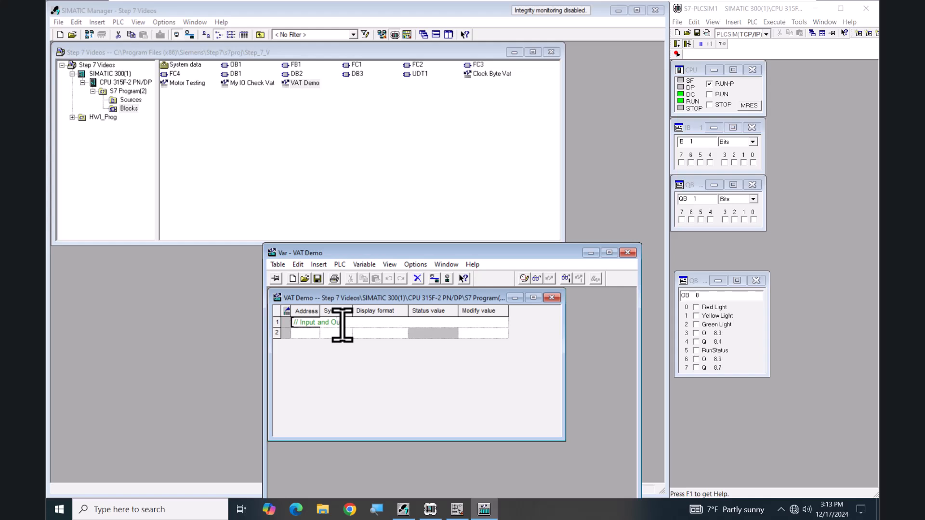
key(Return)
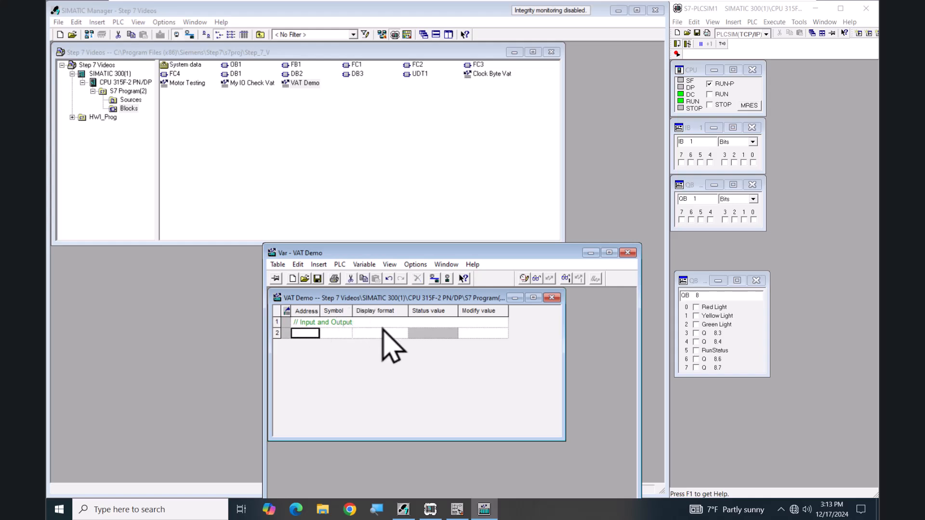
Step: Add addresses I1.0 and Q1.0 below the comment line, and widen the Symbol column to fit the full names
click(312, 337)
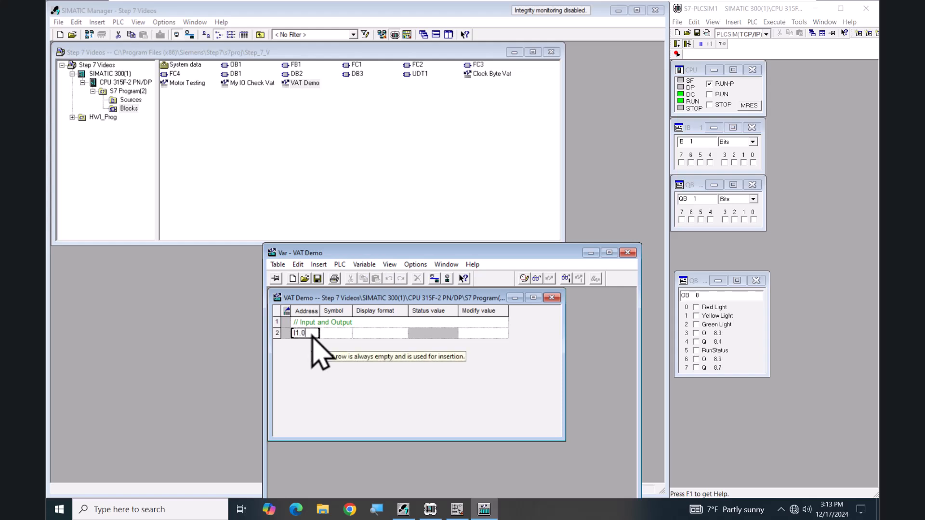
key(Return)
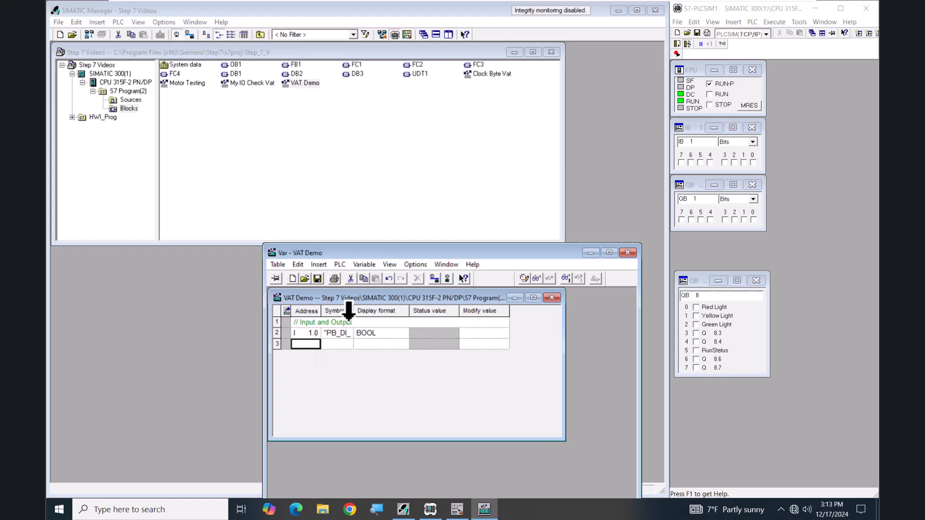
drag(353, 310, 400, 316)
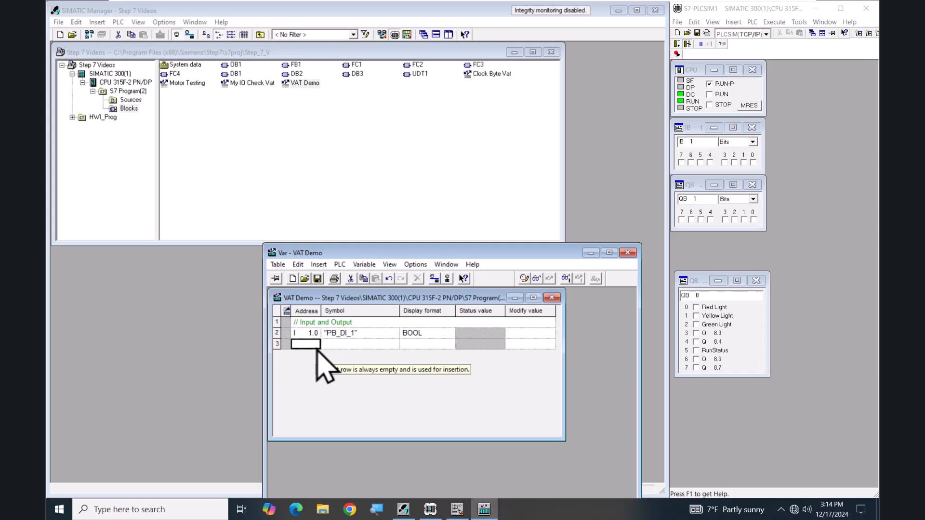
text(Q1.0)
key(Return)
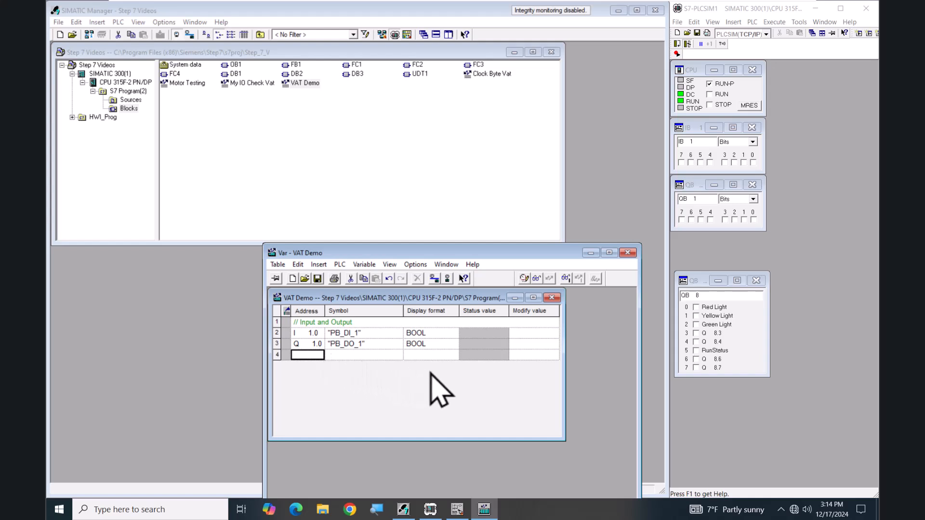
Step: Monitor both the VAT Demo table and OB1 online while toggling input I1.0 in the simulator
click(538, 279)
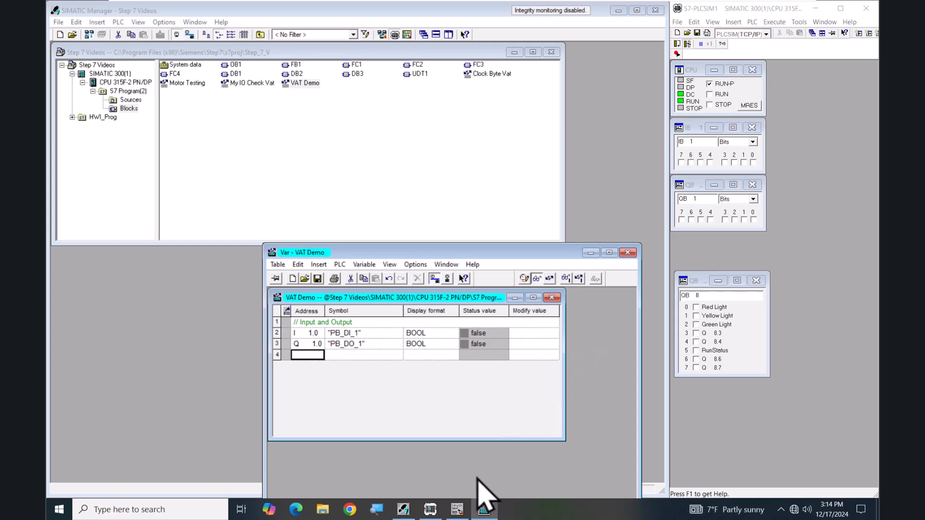
click(457, 510)
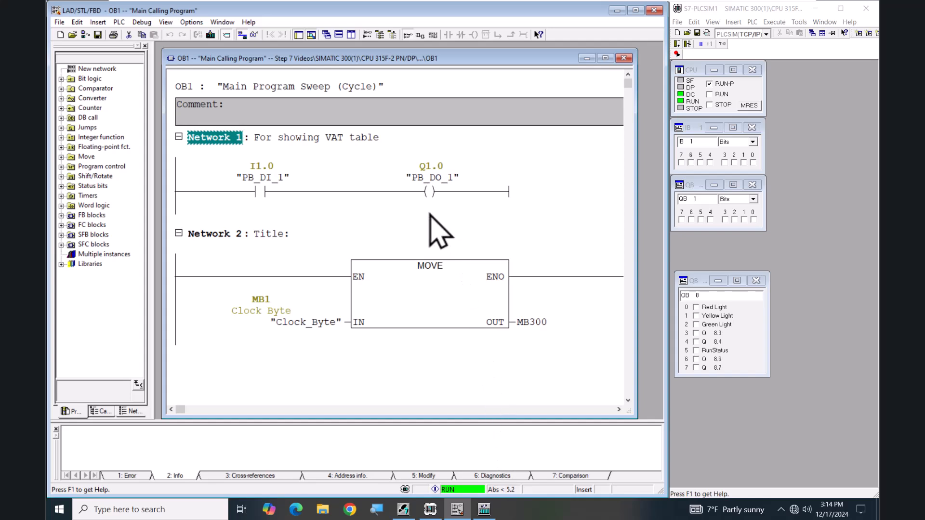
click(254, 35)
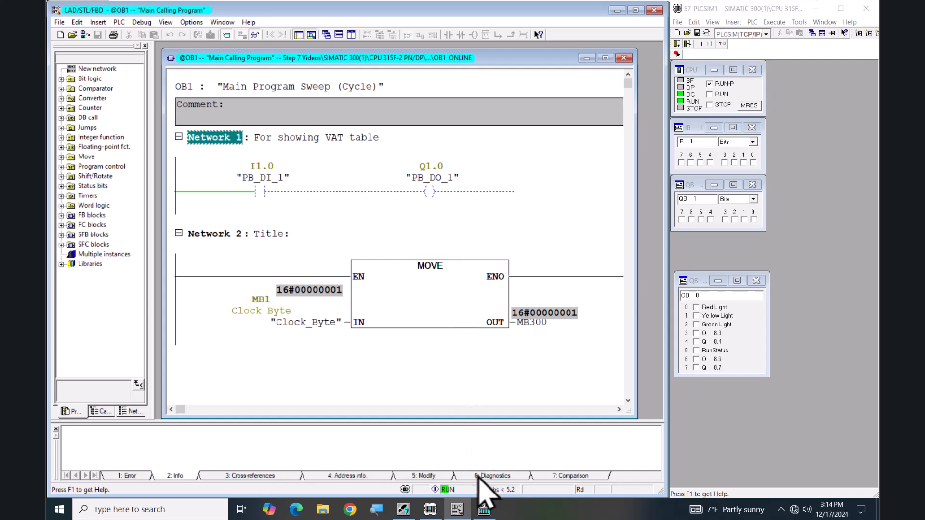
click(484, 510)
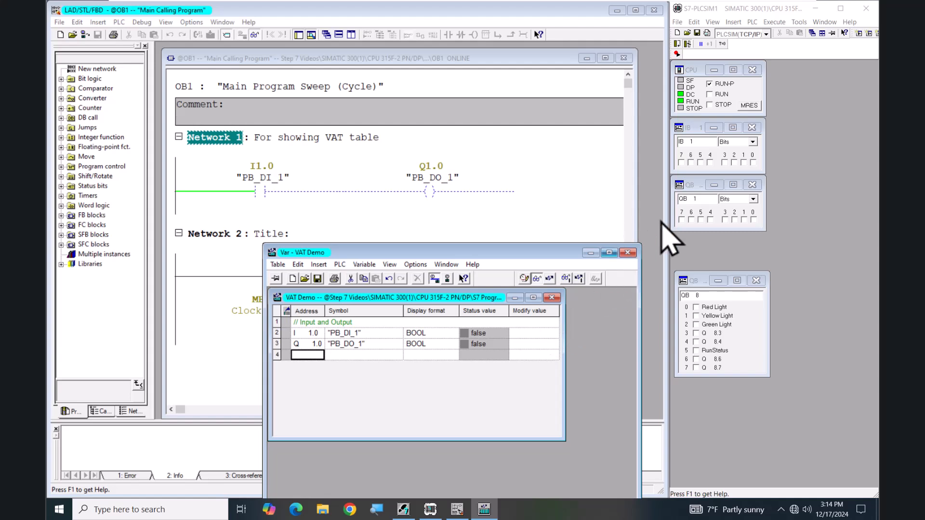
click(753, 163)
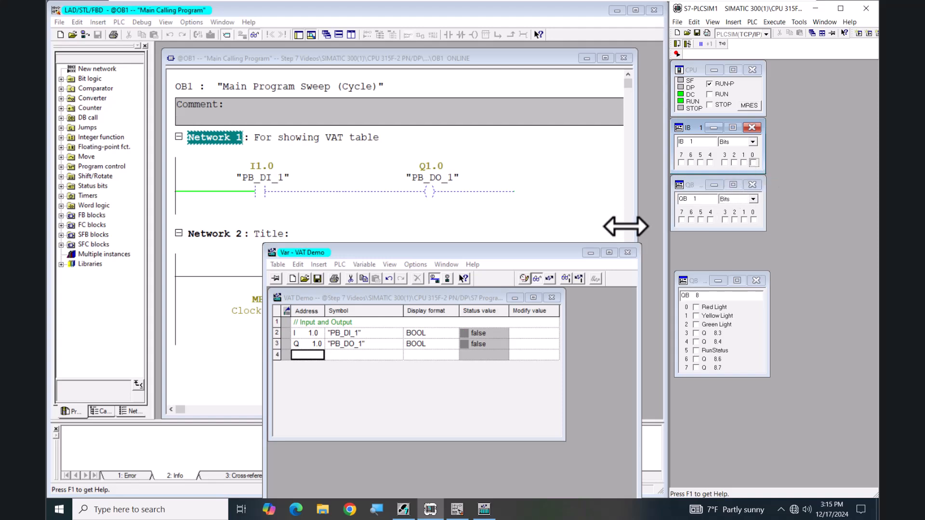
Step: Stop monitoring the VAT Demo table and insert the comment line "clock byte" in row 4
click(538, 280)
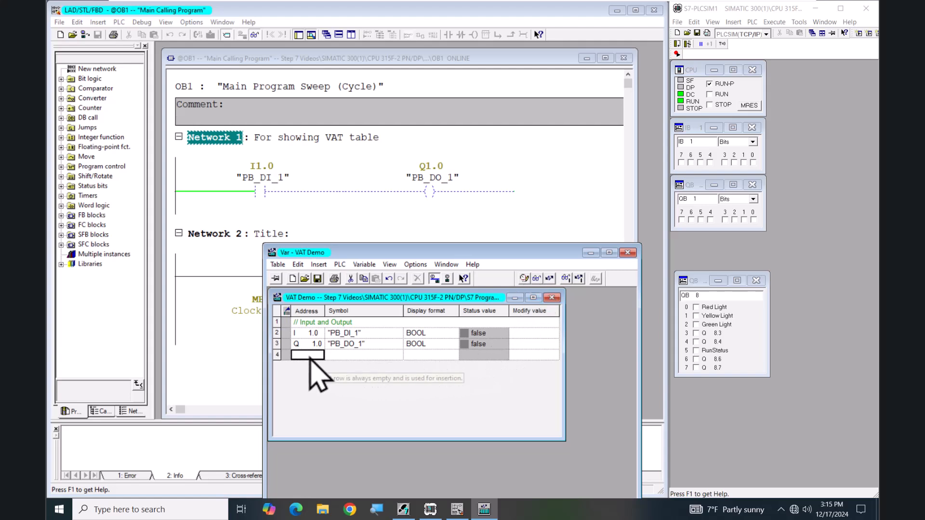
click(278, 355)
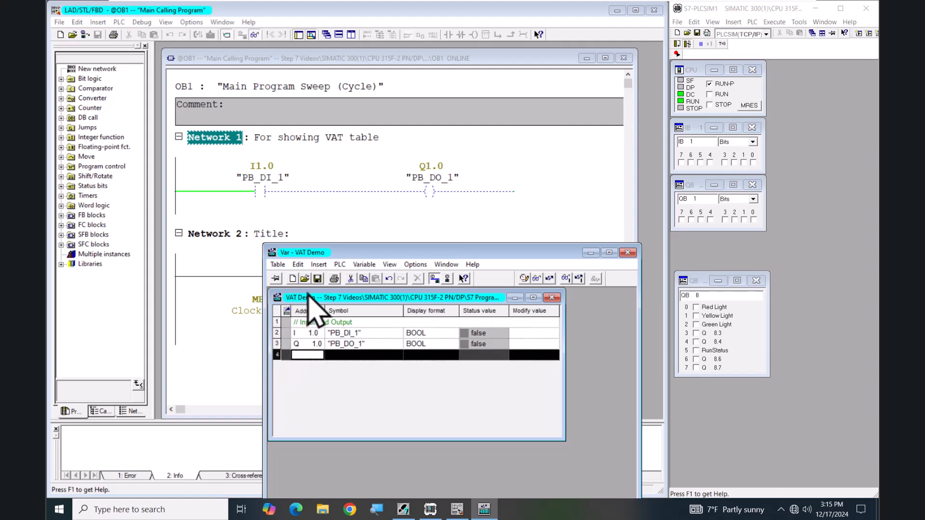
click(319, 266)
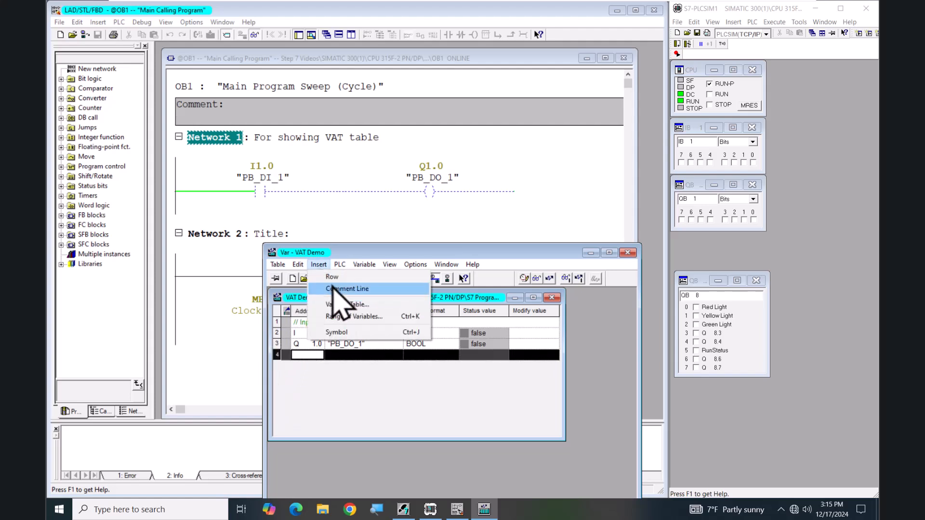
click(343, 290)
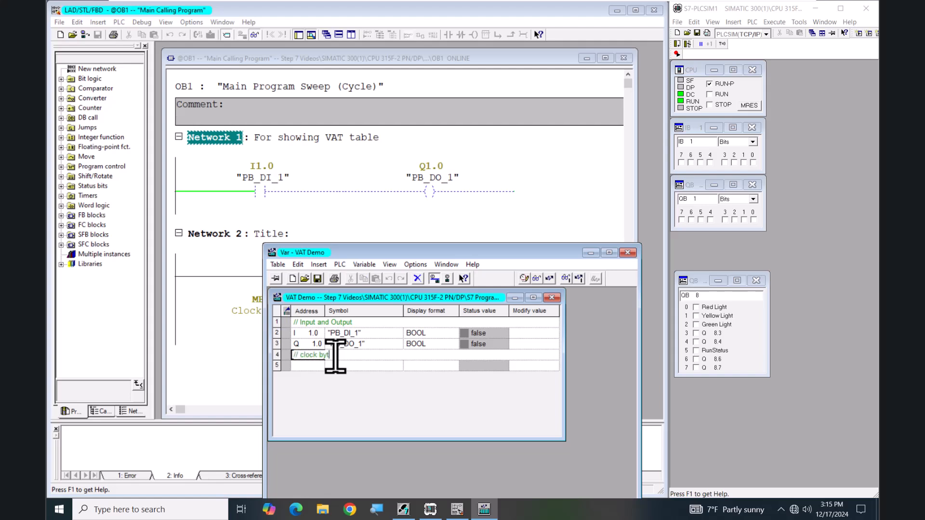
text(clock byte)
key(Return)
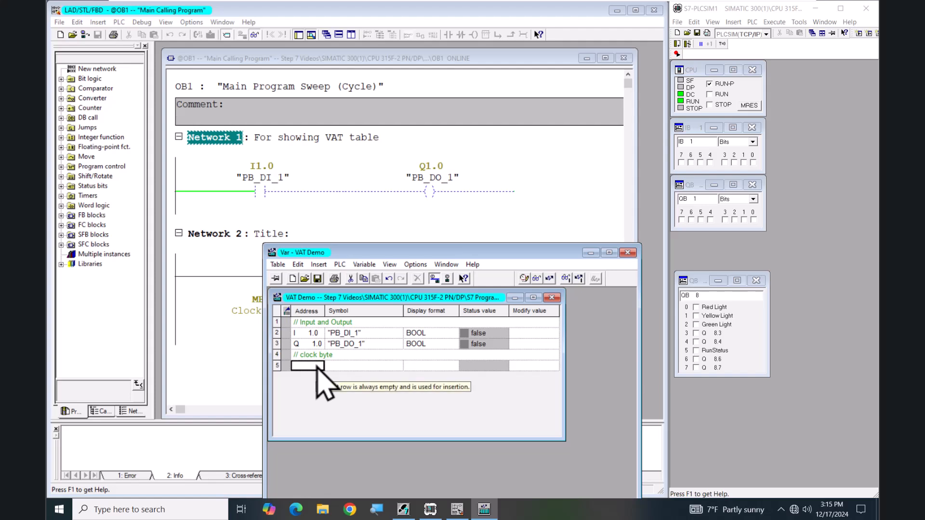
Step: Add address MB1 to rows 5 and 6 under the clock byte comment
text(Mb1)
key(Return)
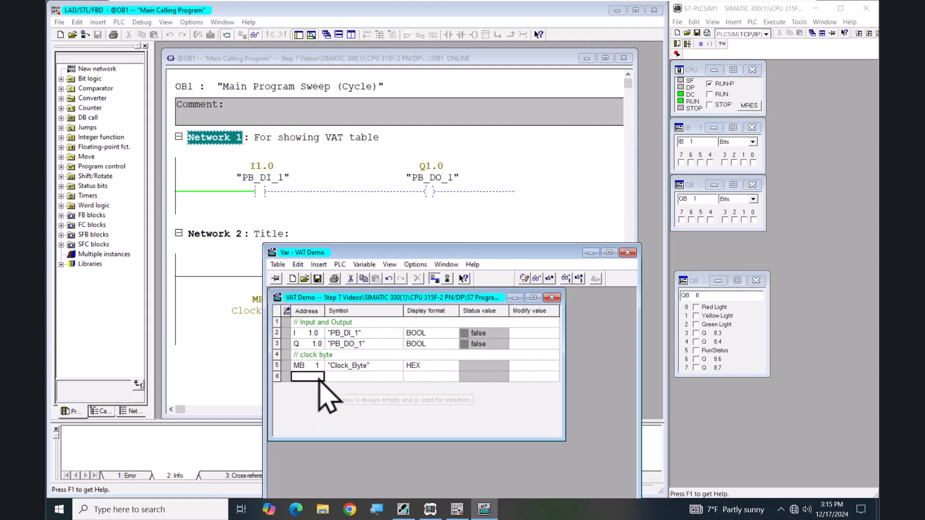
text(MB1)
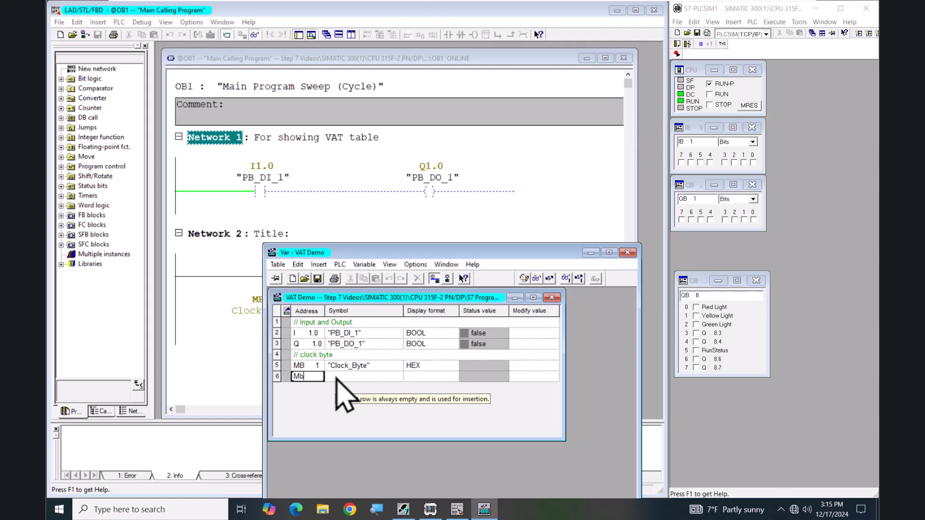
key(Return)
Step: Add the symbol clock_byte to row 7 and the address MB1 to row 8 under the clock byte comment
click(337, 390)
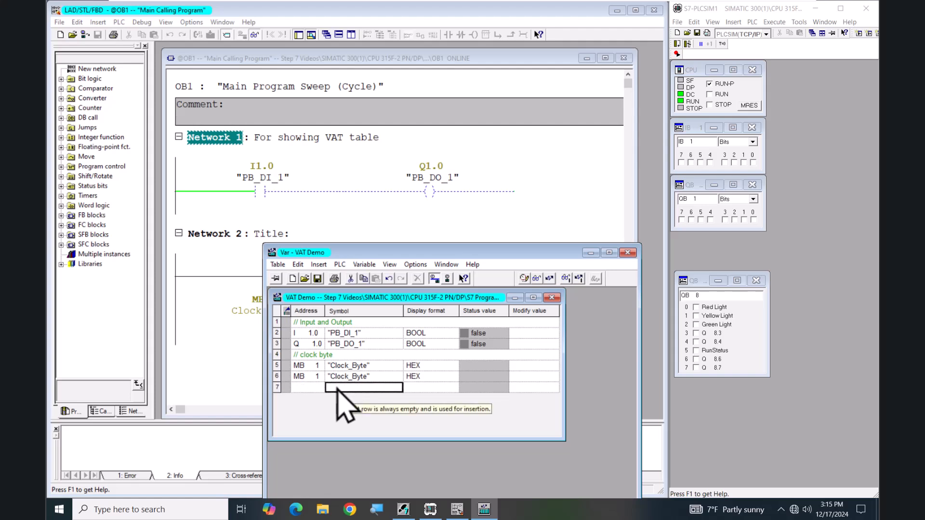
text(clock_byte)
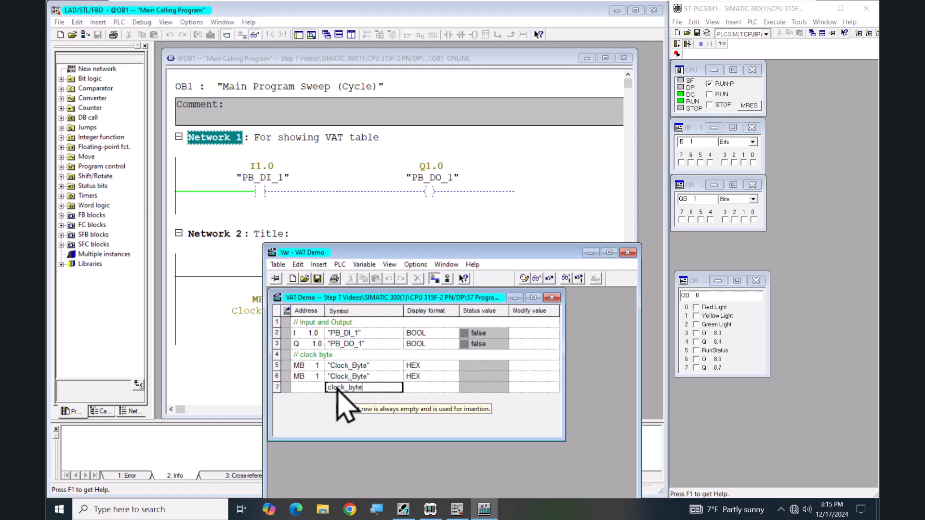
key(Return)
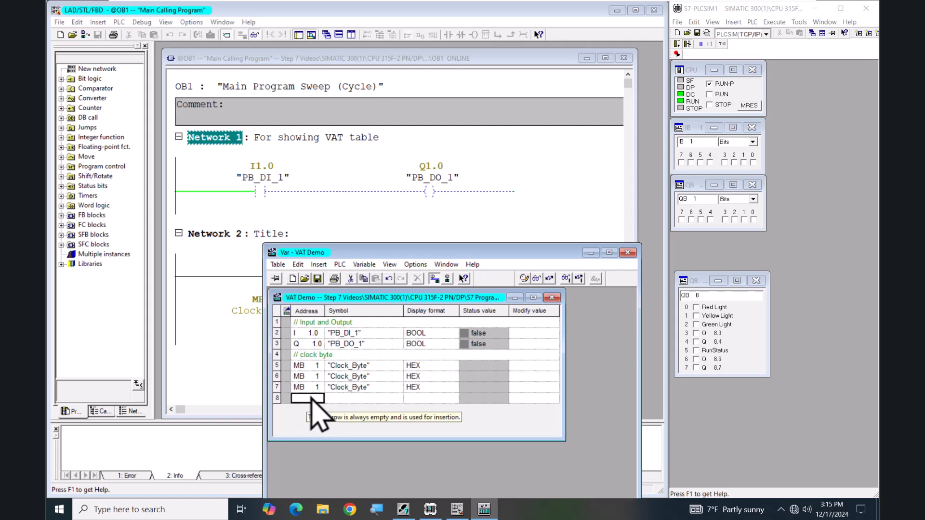
text(mb1)
key(Return)
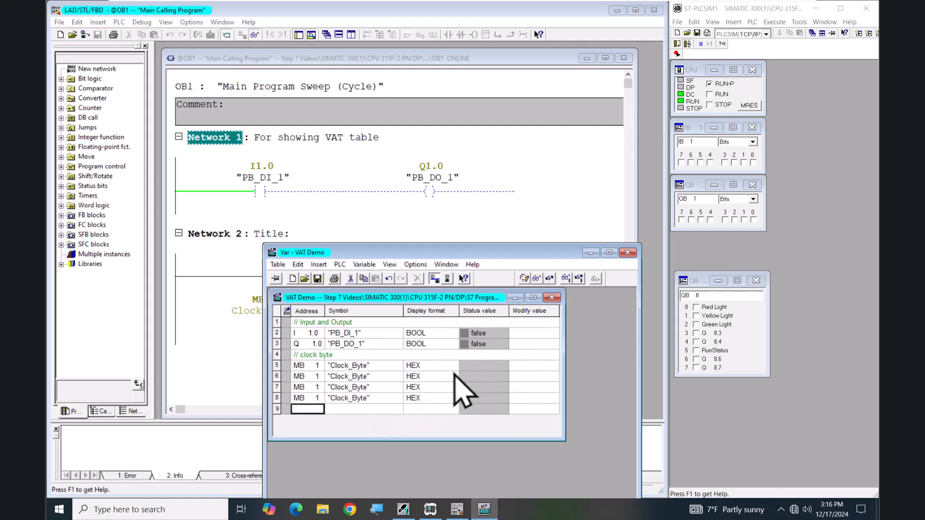
Step: Set the display formats of the clock byte rows 6, 7 and 8 to Binary, Decimal and Character respectively
right_click(430, 379)
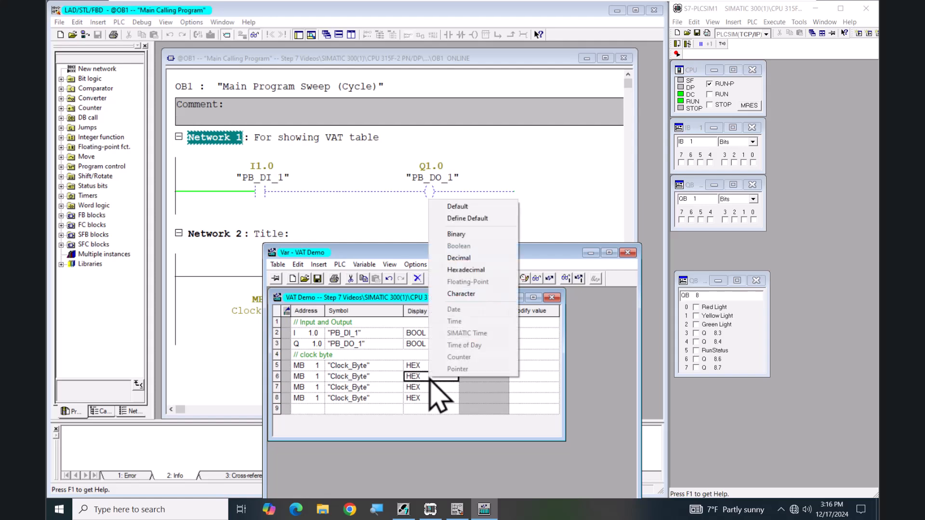
click(464, 234)
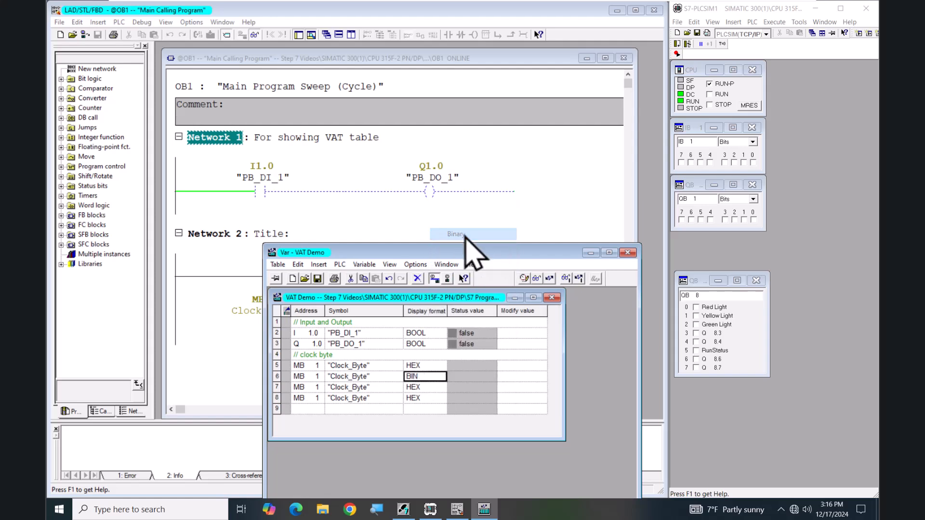
right_click(418, 388)
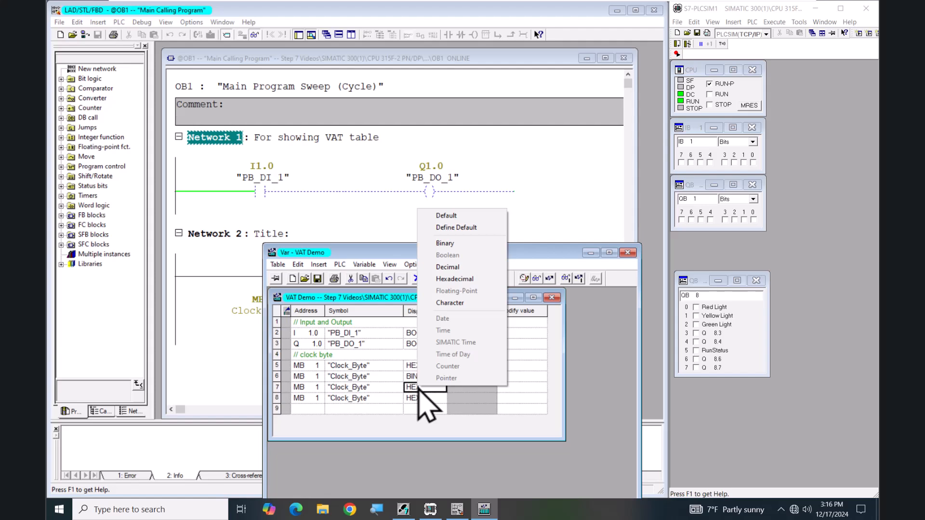
click(456, 268)
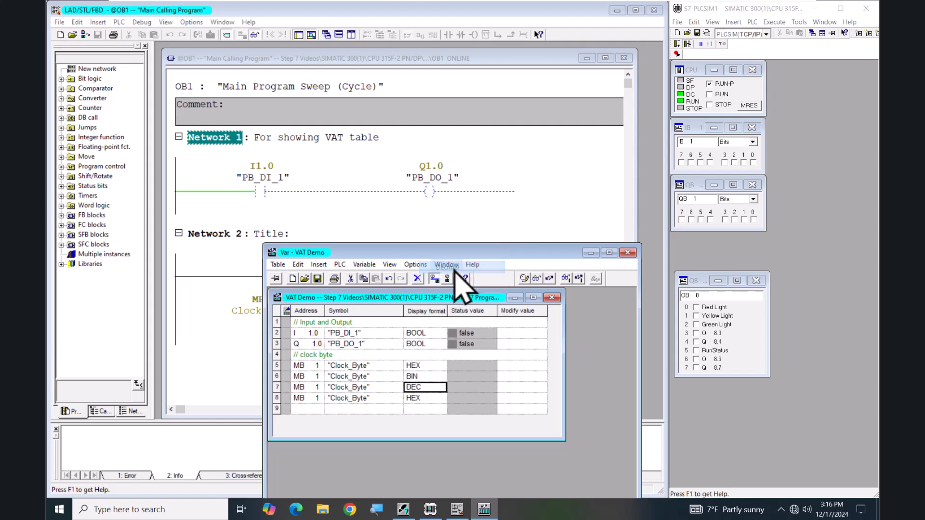
right_click(417, 400)
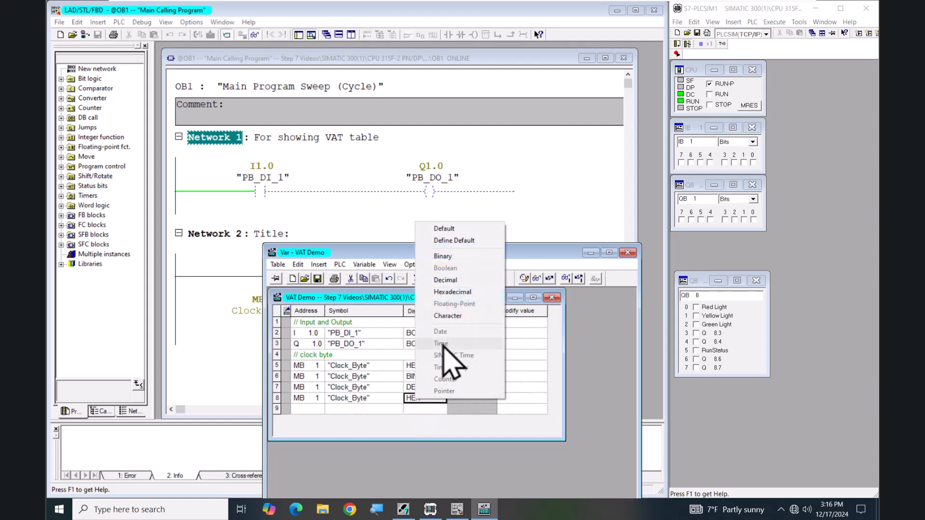
click(448, 316)
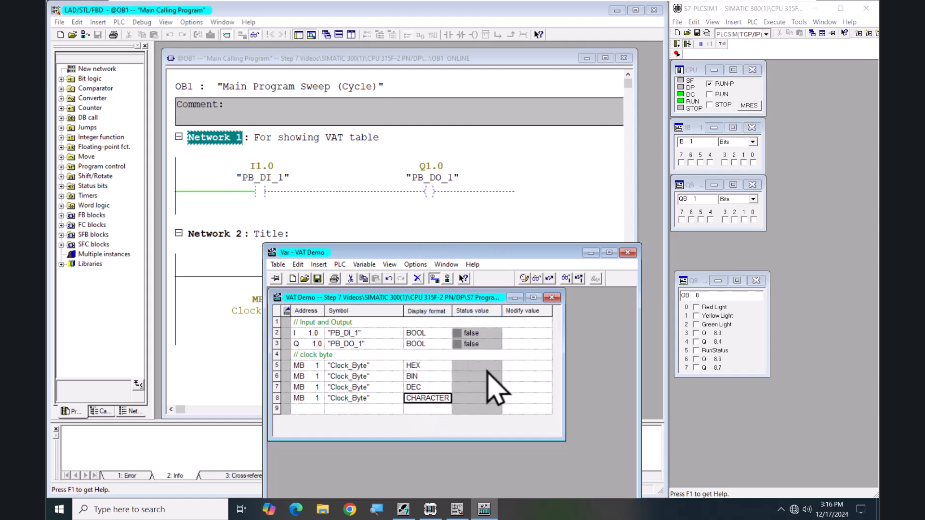
Step: Monitor the clock byte continuously, stop monitoring, and update its status values twice with the one-time update
click(537, 278)
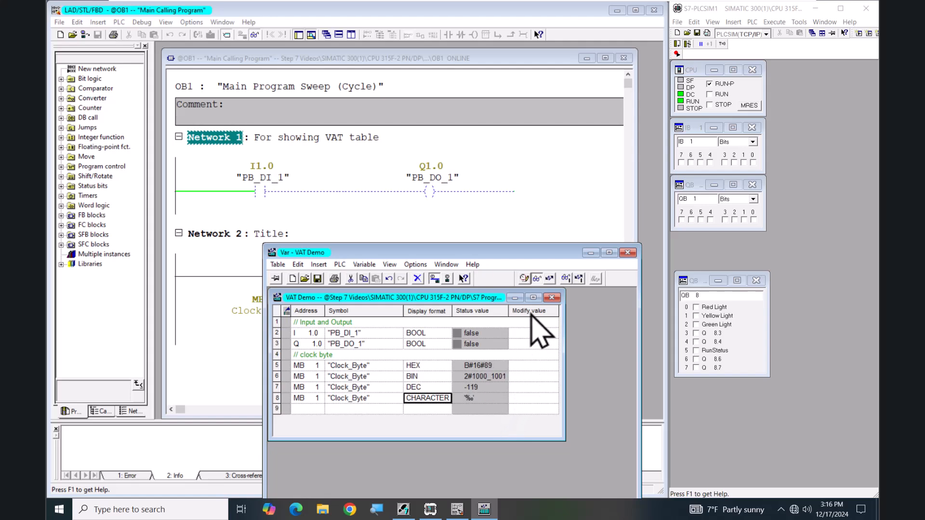
click(537, 279)
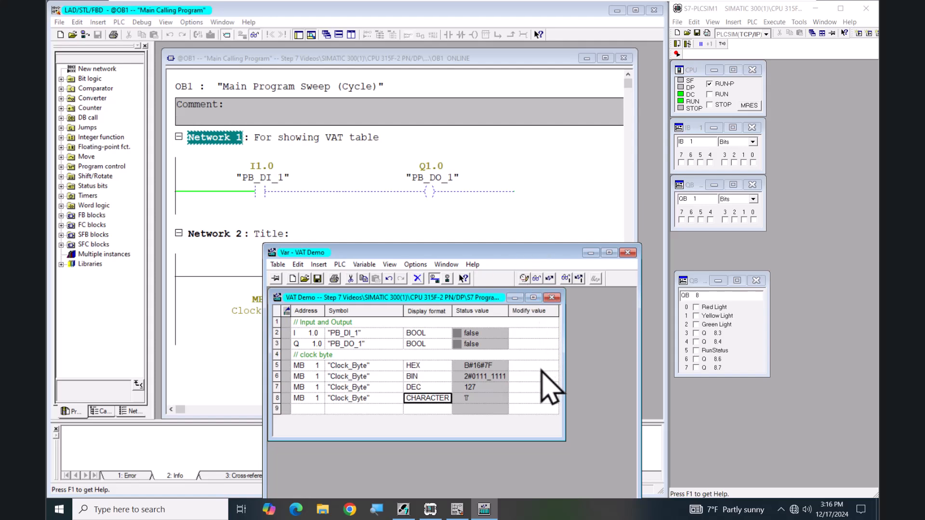
click(566, 281)
click(566, 281)
Step: Insert the comment line "range of values" in row 9 of the variable table
click(277, 409)
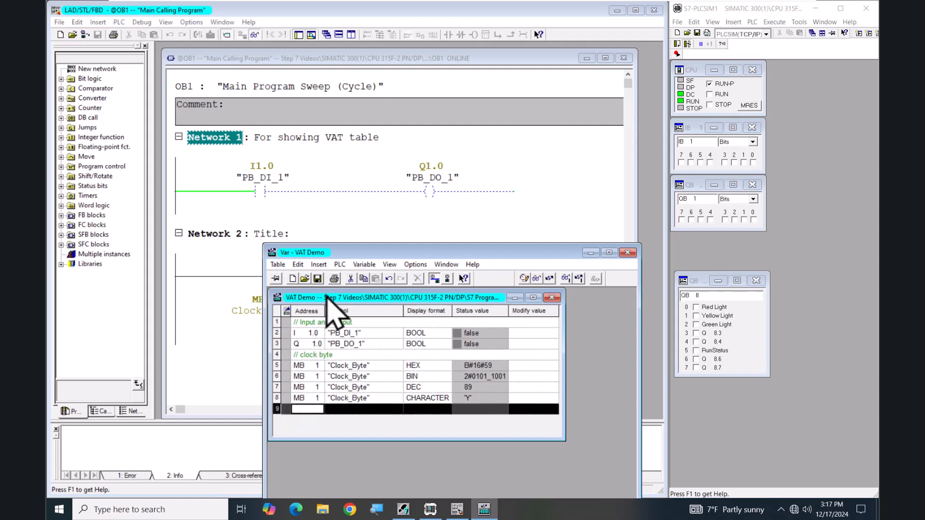
click(319, 264)
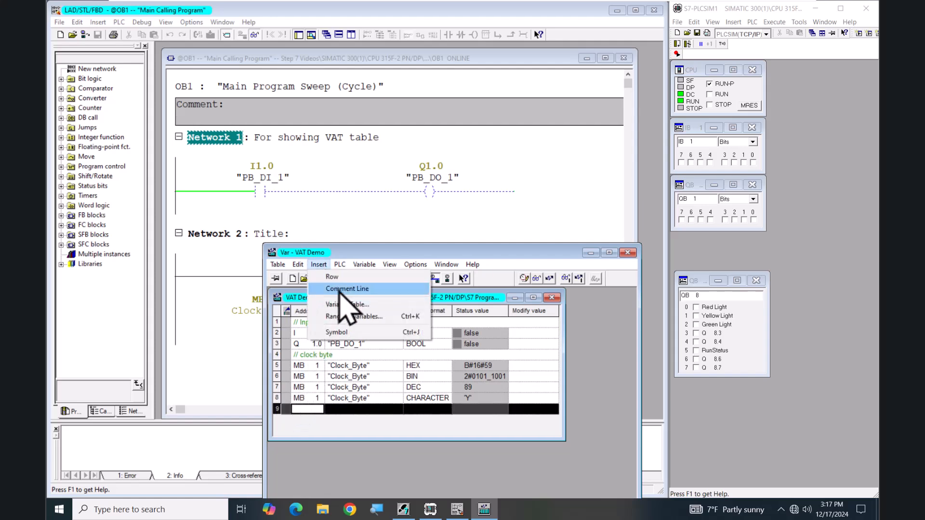
click(339, 289)
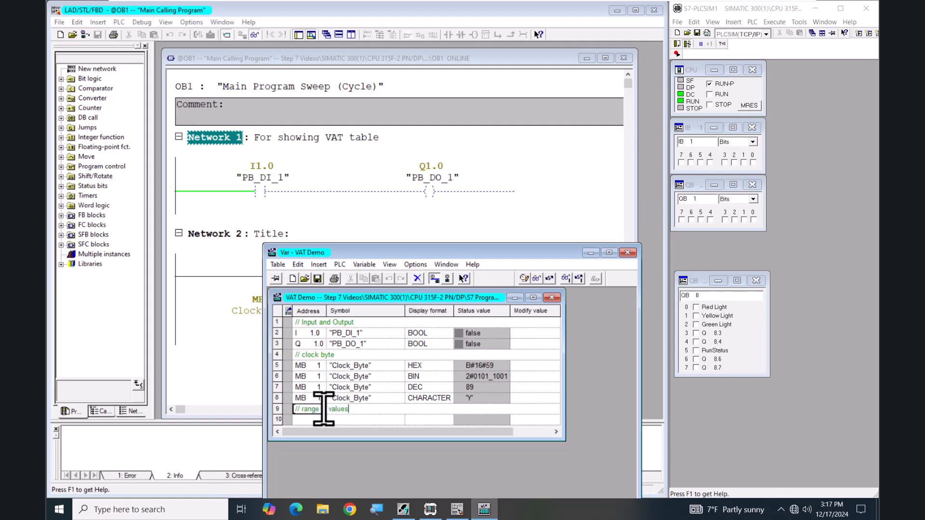
key(Return)
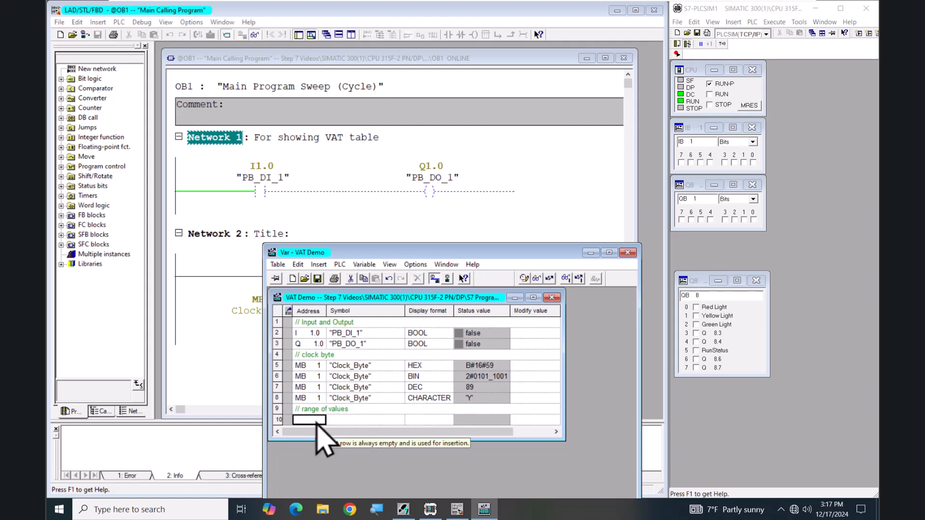
Step: Insert a range of 3 BOOL bits starting at address Q8.0 below the comment line, and start monitoring the table
right_click(317, 424)
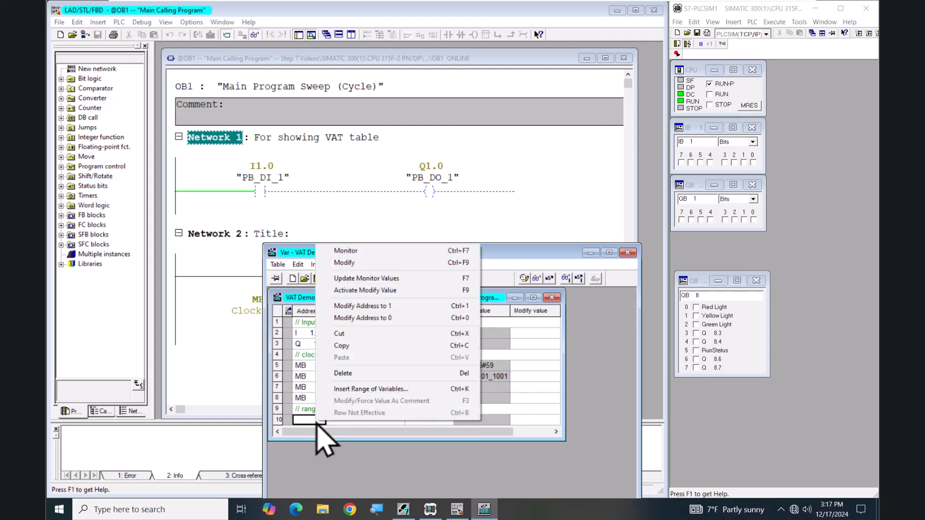
click(385, 388)
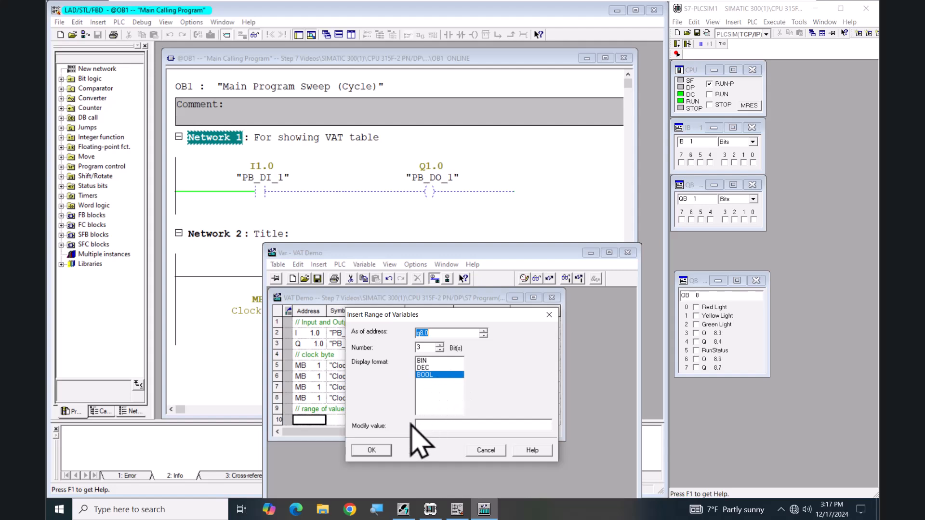
click(381, 452)
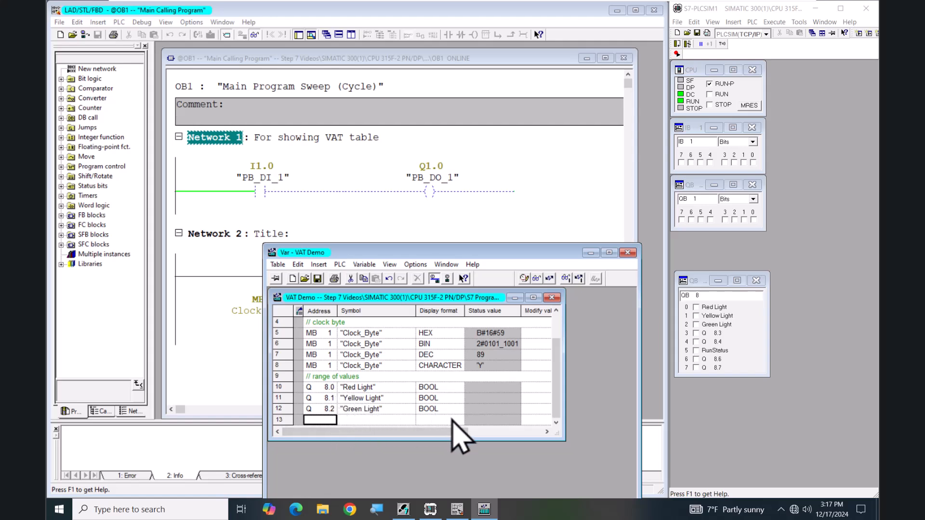
click(536, 279)
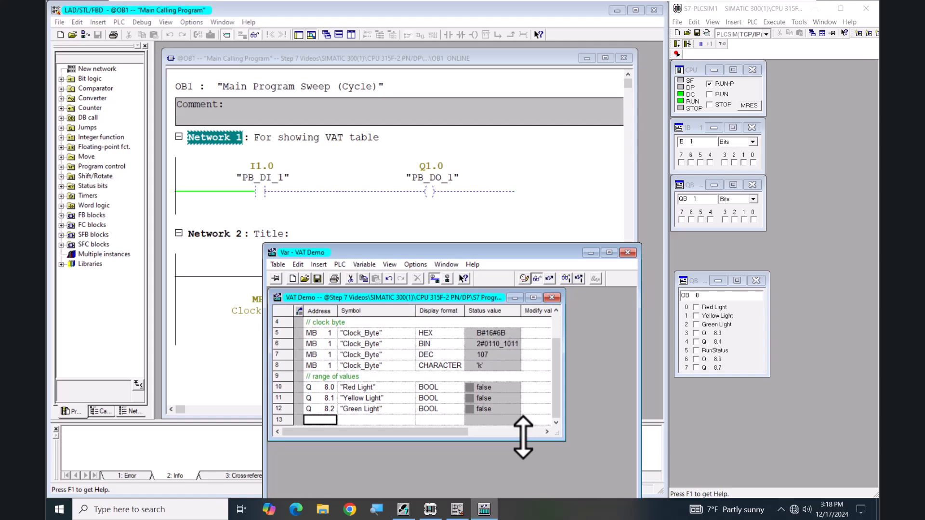
Step: Set the modify values of Red Light and Yellow Light to true and activate them once on the PLC
drag(566, 381, 604, 382)
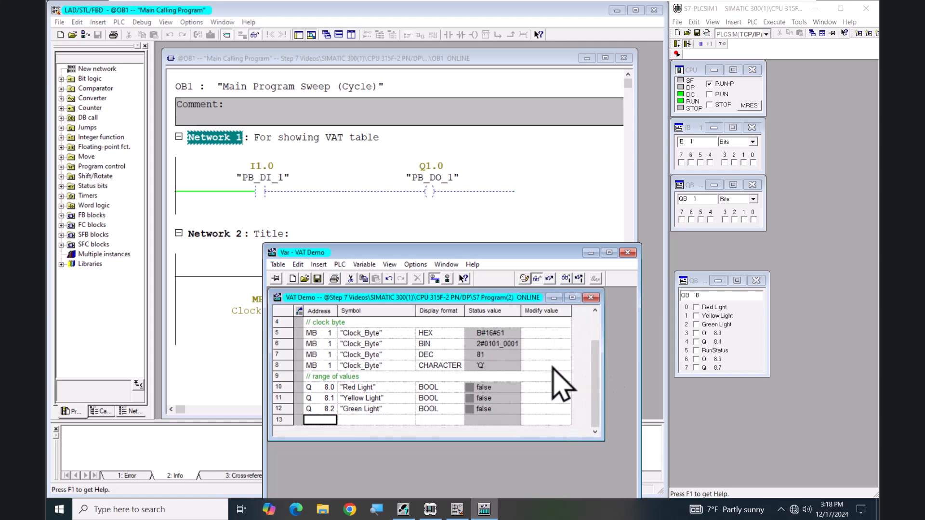
click(546, 390)
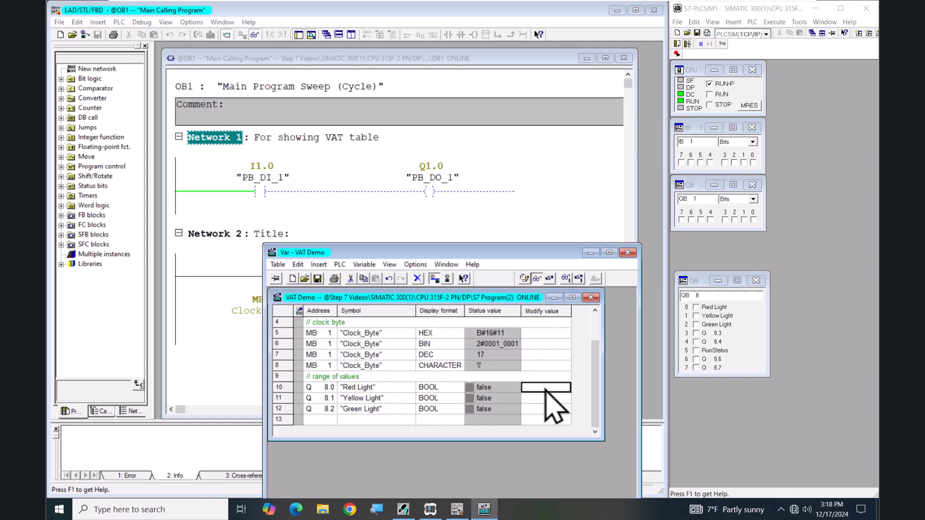
text(true)
key(Return)
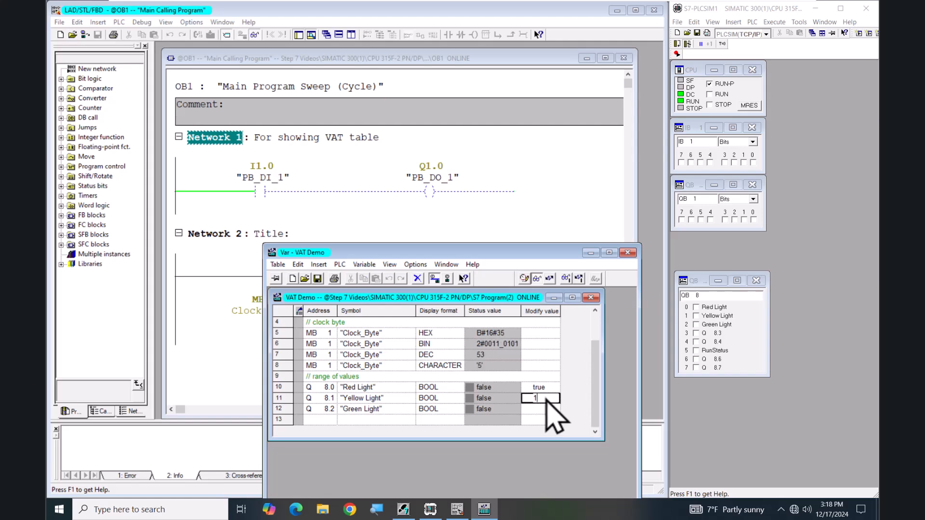
key(Return)
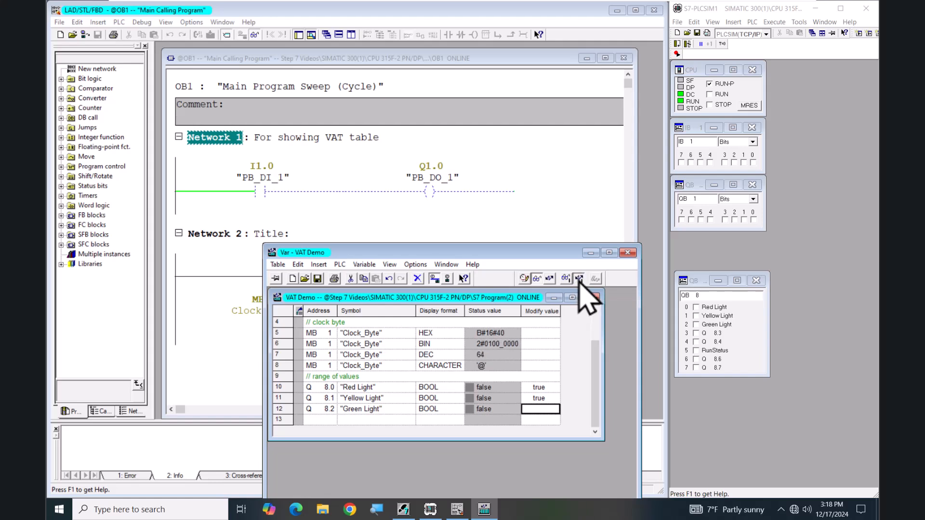
click(579, 279)
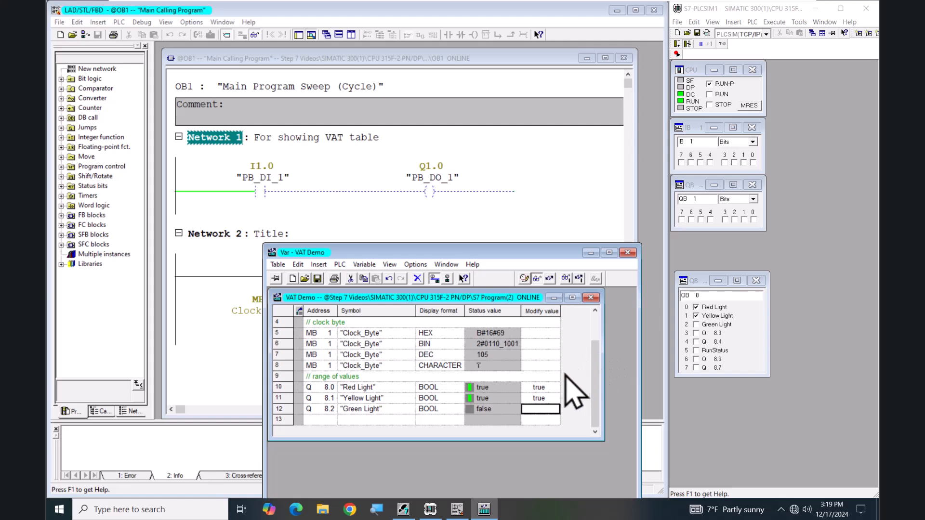
Step: Change the modify values of Red Light and Yellow Light to 0 (false) and activate them on the PLC
double_click(537, 387)
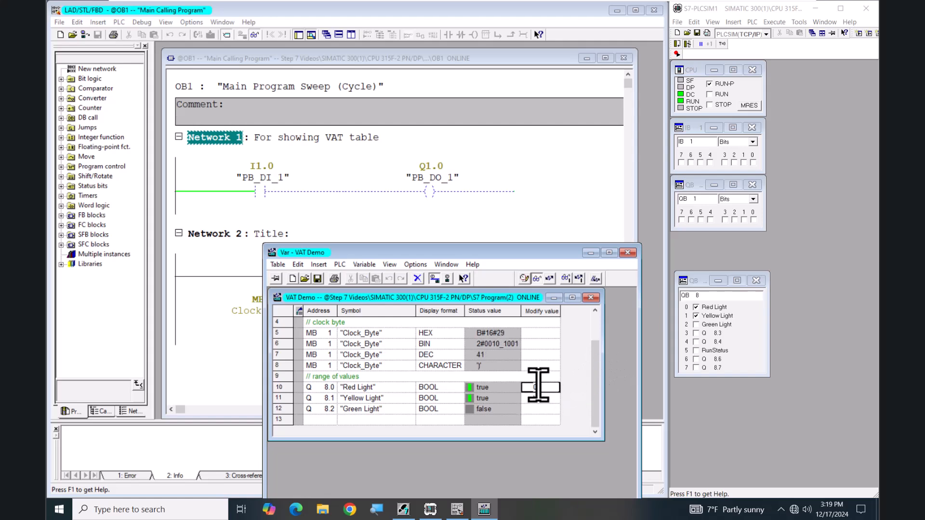
key(Return)
double_click(539, 398)
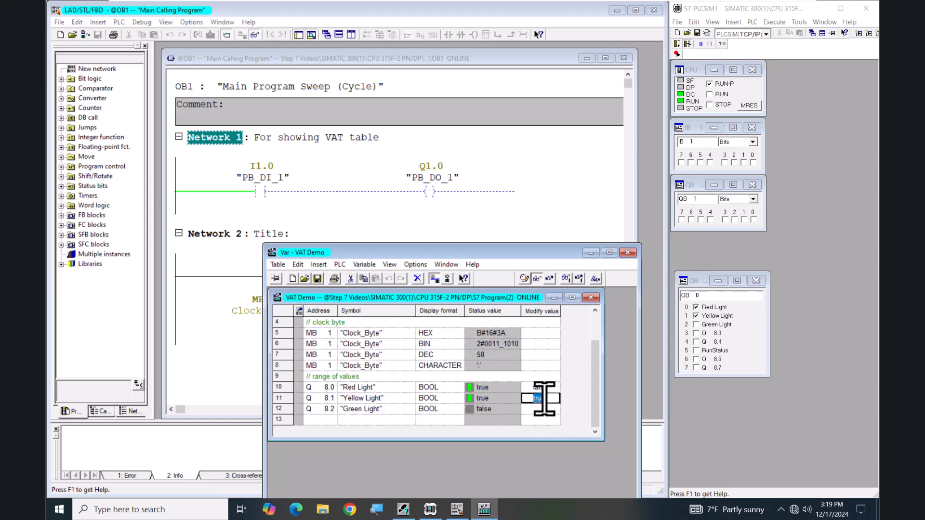
text(0)
key(Return)
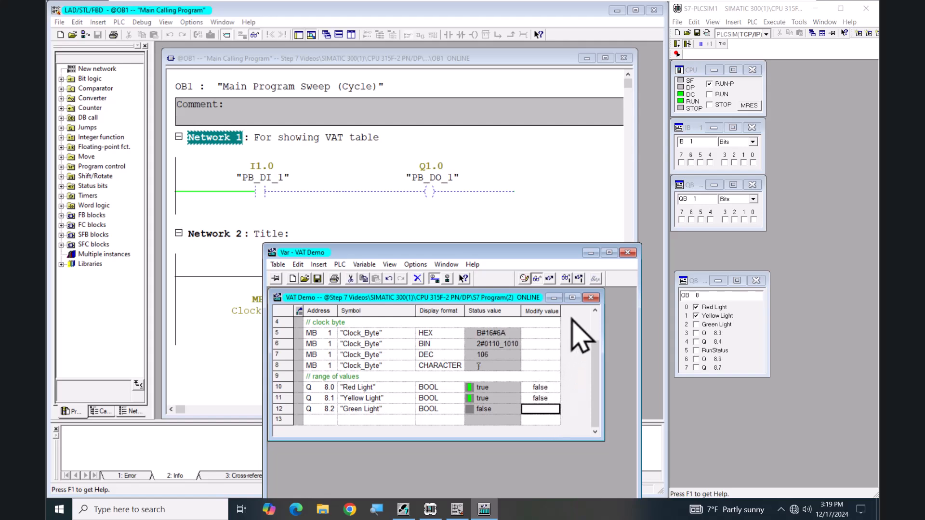
click(579, 278)
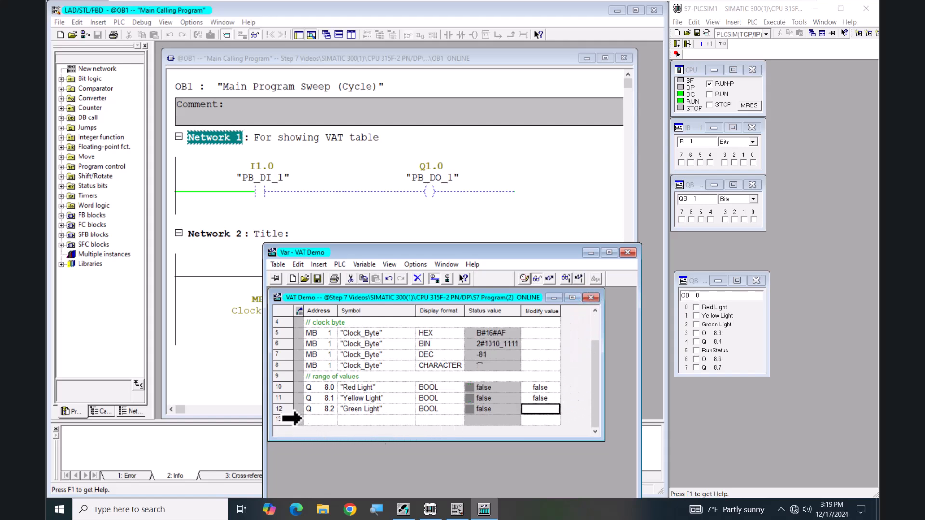
Step: Insert the comment line "db value" in row 13 of the variable table
click(295, 418)
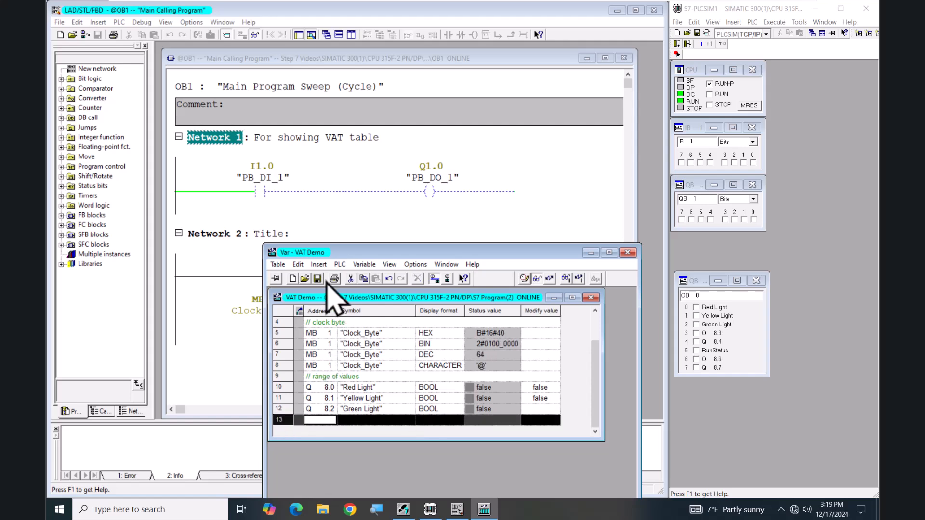
click(318, 265)
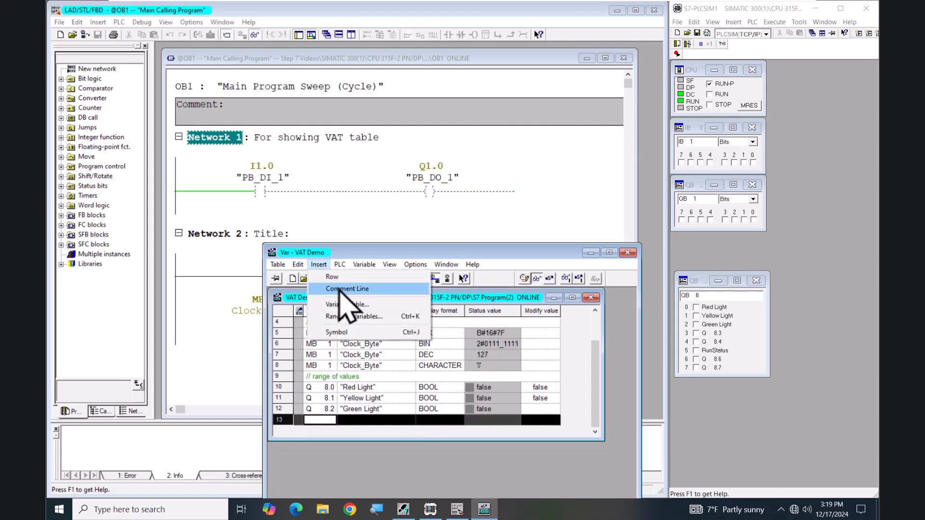
click(340, 290)
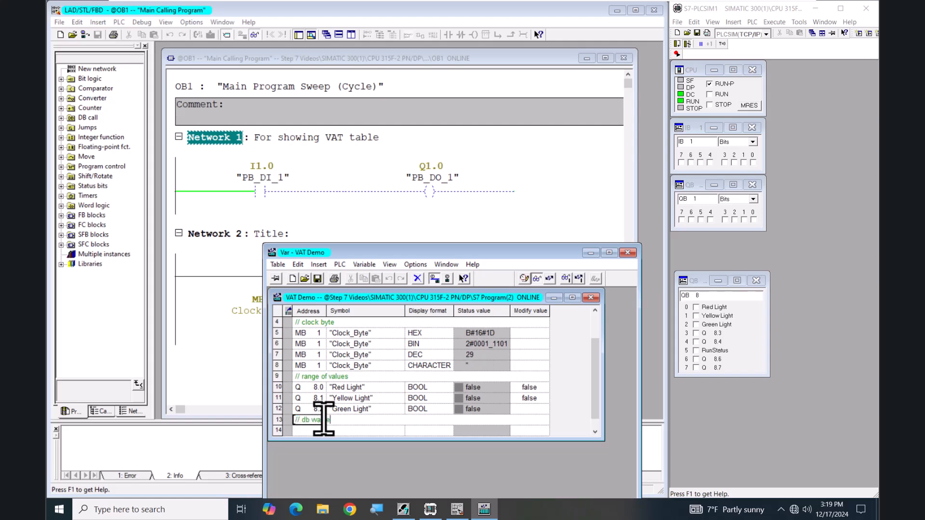
key(Return)
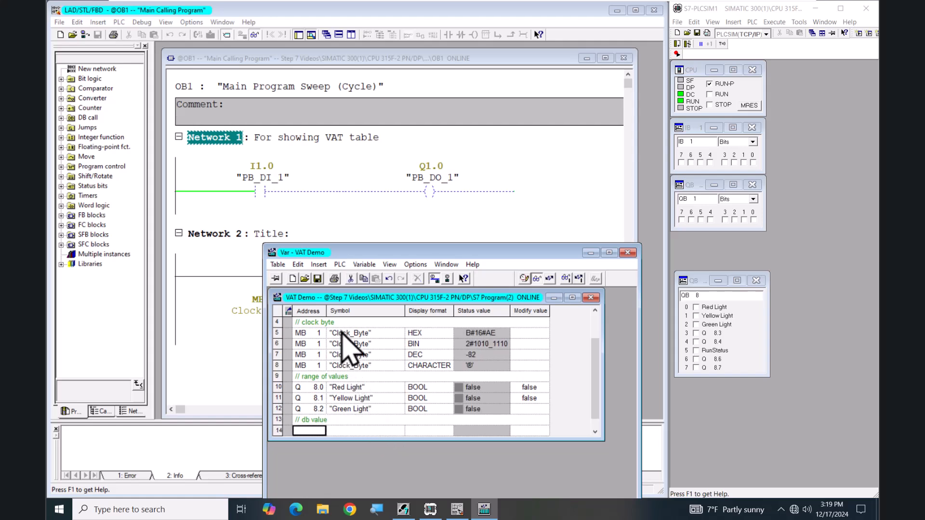
Step: Widen the Address column and make the VAT Demo table window taller so all rows fit
drag(329, 317, 374, 313)
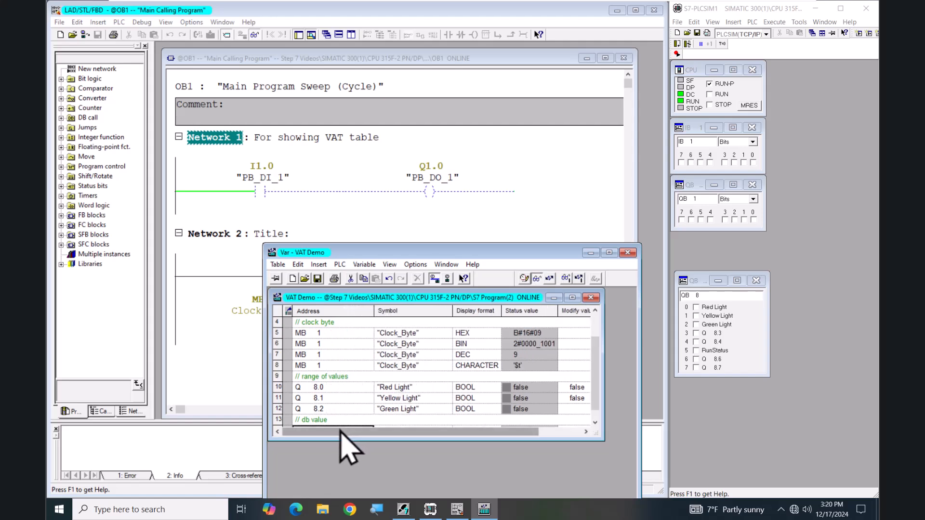
drag(346, 441, 350, 489)
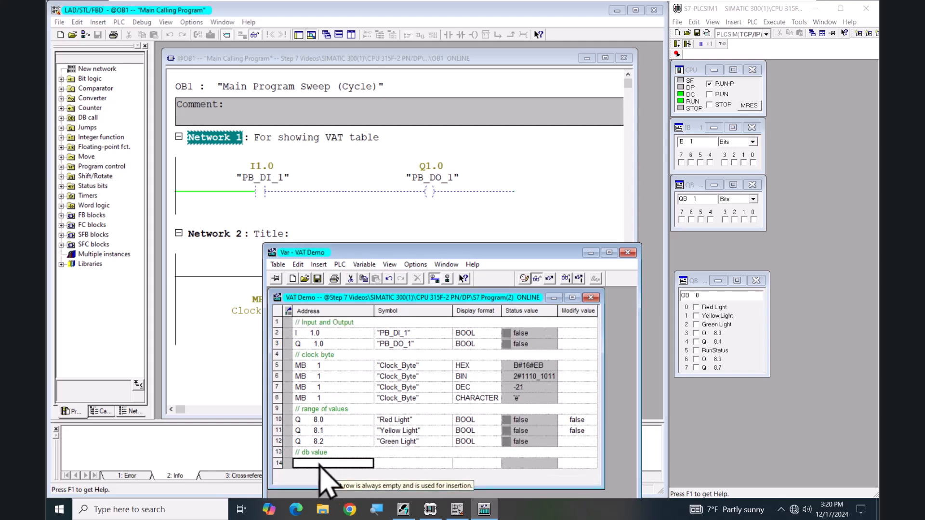
Step: Add the address DB3.DBW 2 in row 14 of the variable table and set its display format to Decimal
text(db3.dbw 2)
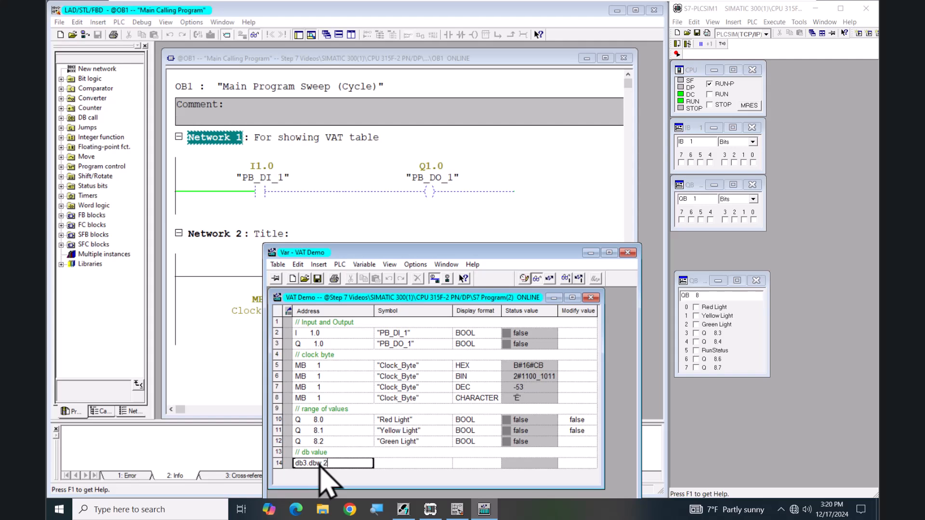
key(Return)
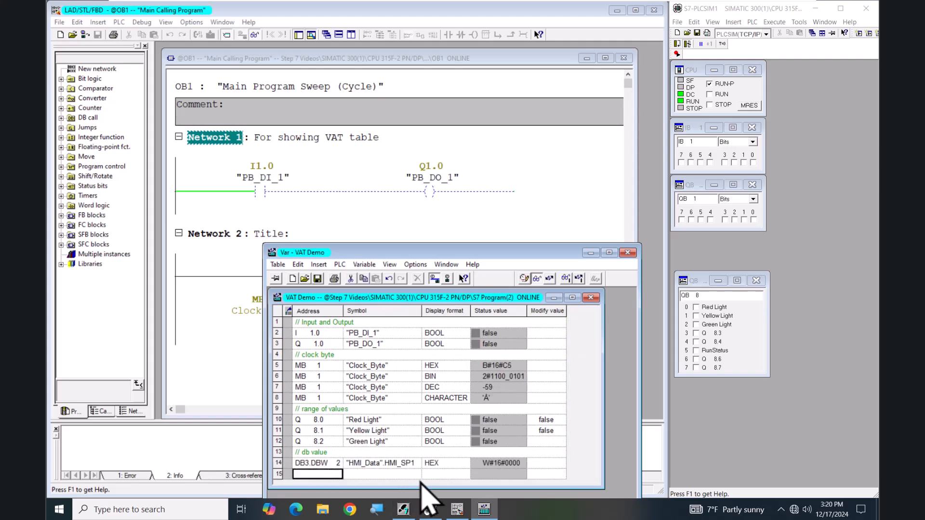
right_click(445, 464)
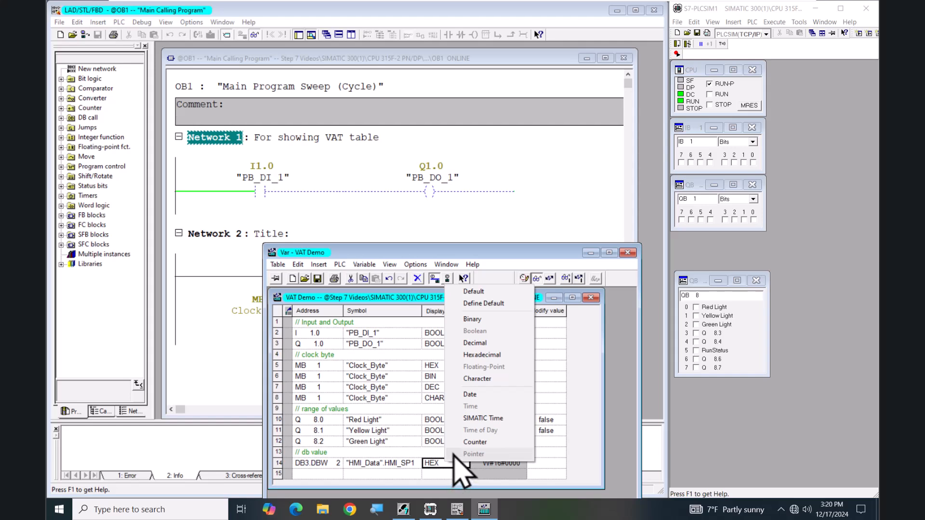
click(478, 347)
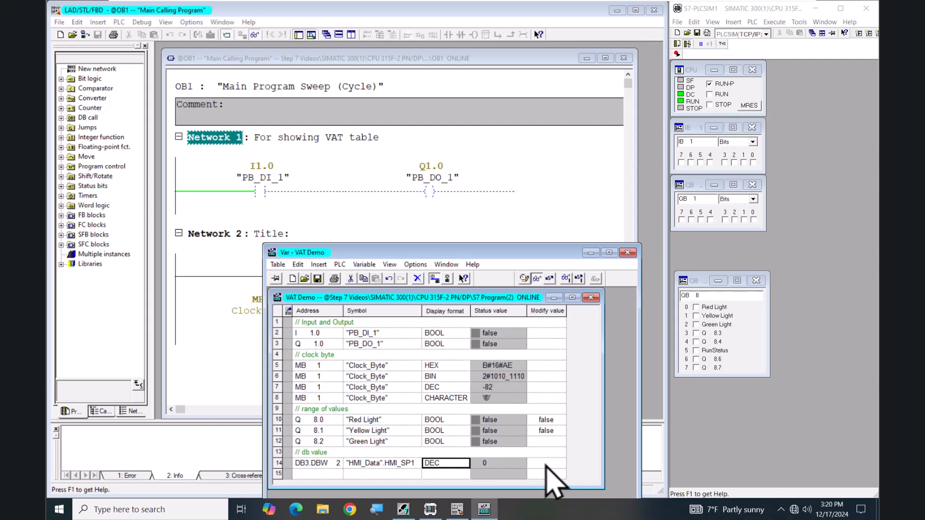
Step: Set the modify value of DB3.DBW 2 to 10 and activate the modify values once on the PLC
click(547, 463)
text(10)
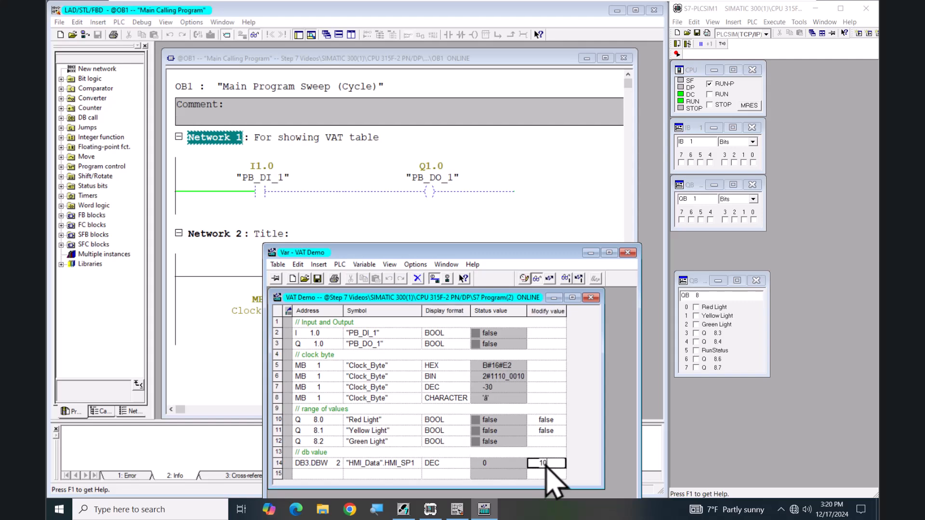
key(Return)
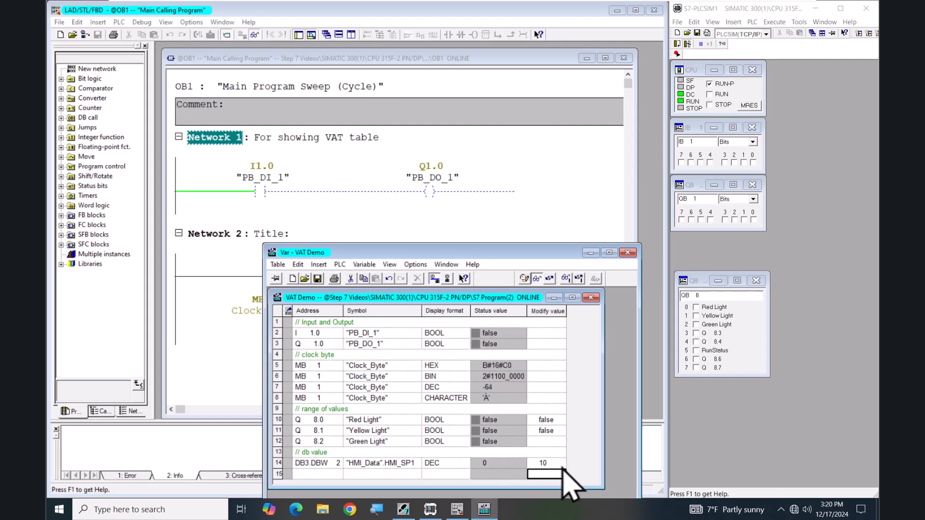
click(579, 278)
Step: Stop monitoring and review the trigger points and trigger conditions for monitoring and modifying, keeping the settings
click(538, 279)
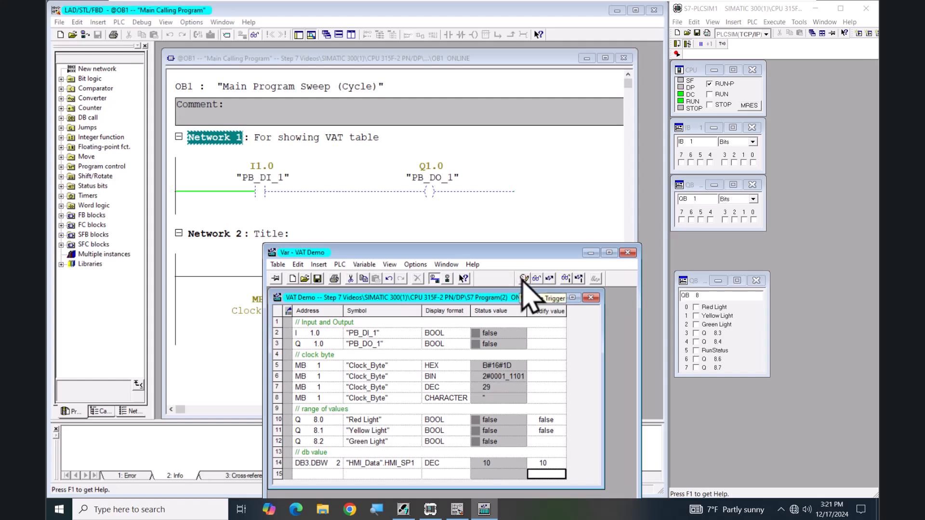
click(524, 279)
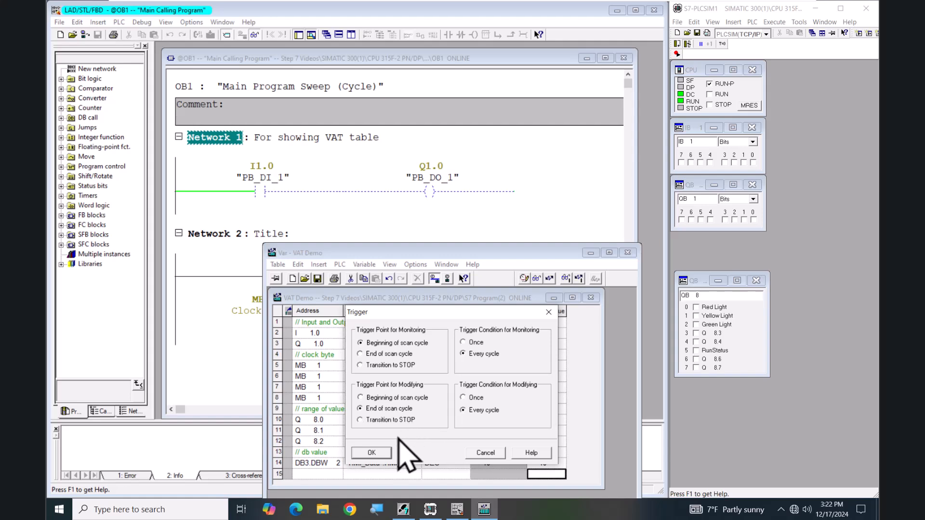
click(371, 453)
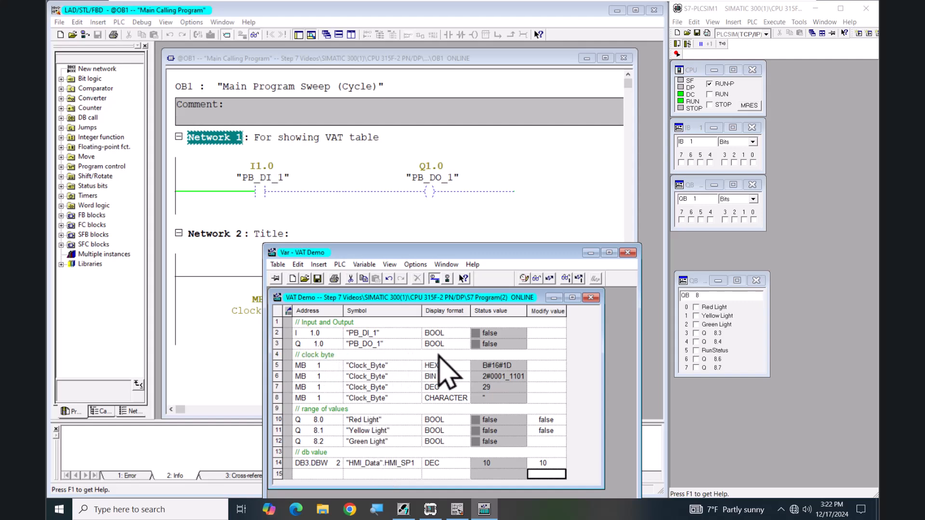
Step: Set the modify value of PB_DO_1 to true and start continuous modifying with monitoring on, accepting the permanent effect on the process
click(545, 347)
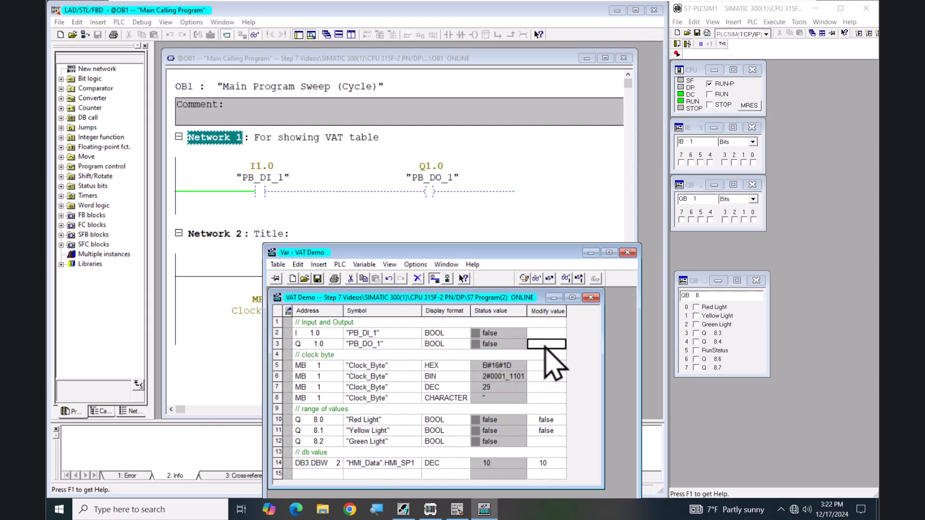
text(true)
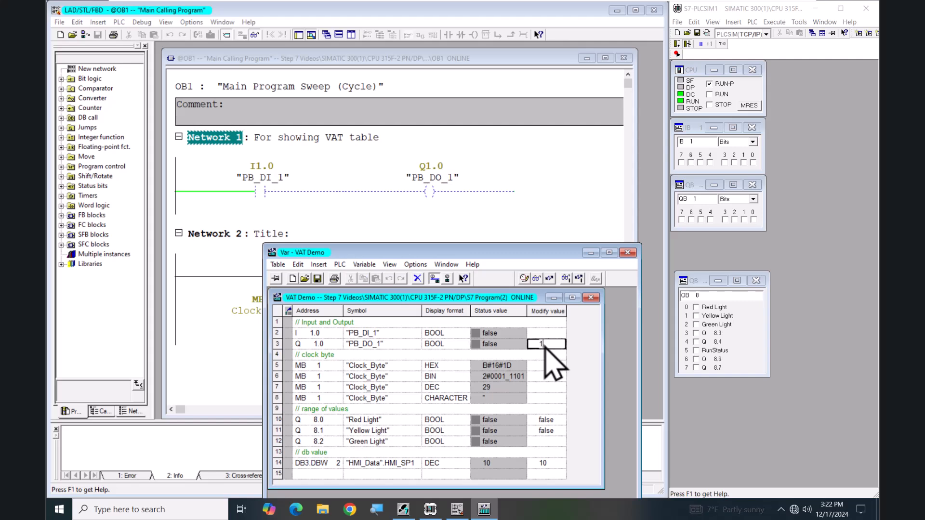
key(Return)
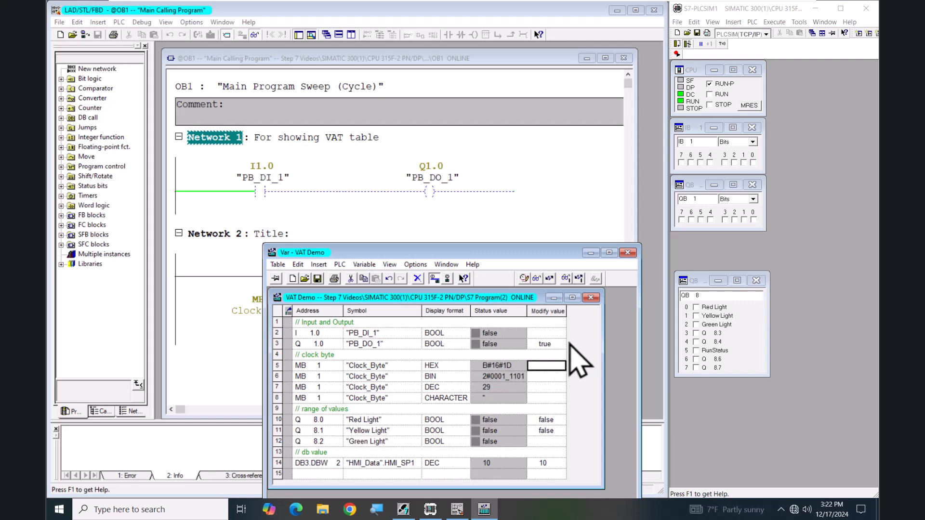
click(537, 279)
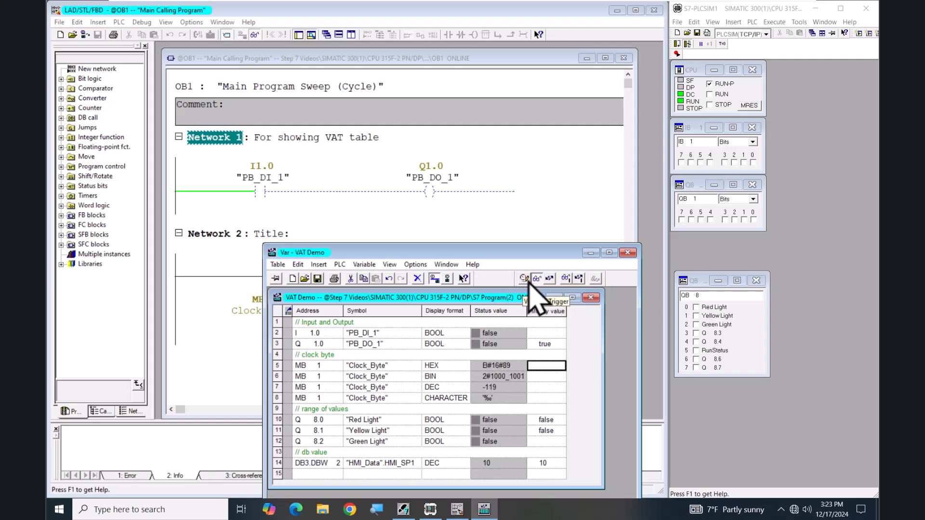
click(550, 279)
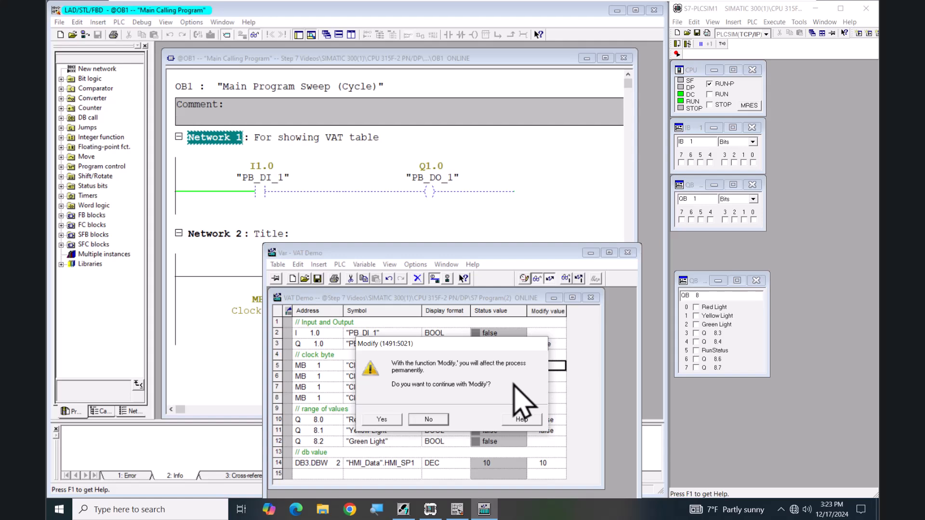
click(387, 420)
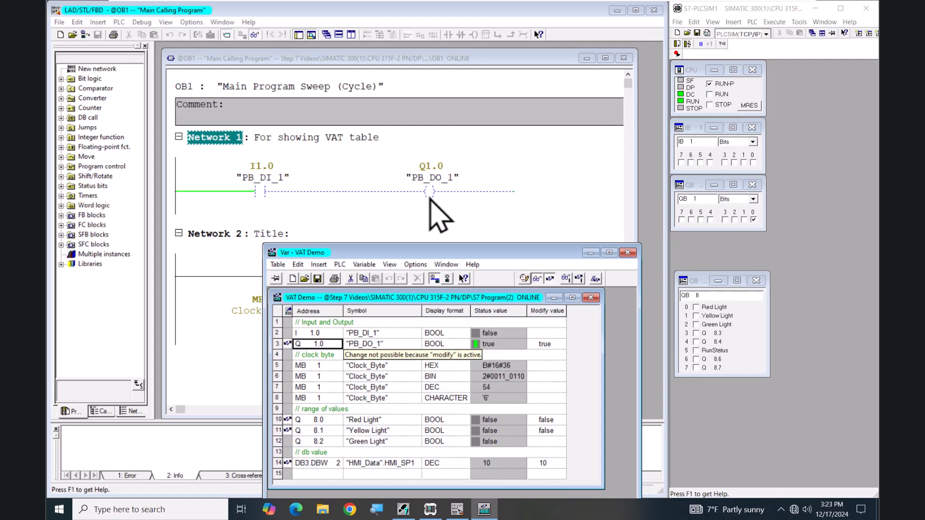
Step: Stop modifying and monitoring, and set the trigger point for modifying to Beginning of scan cycle
click(549, 279)
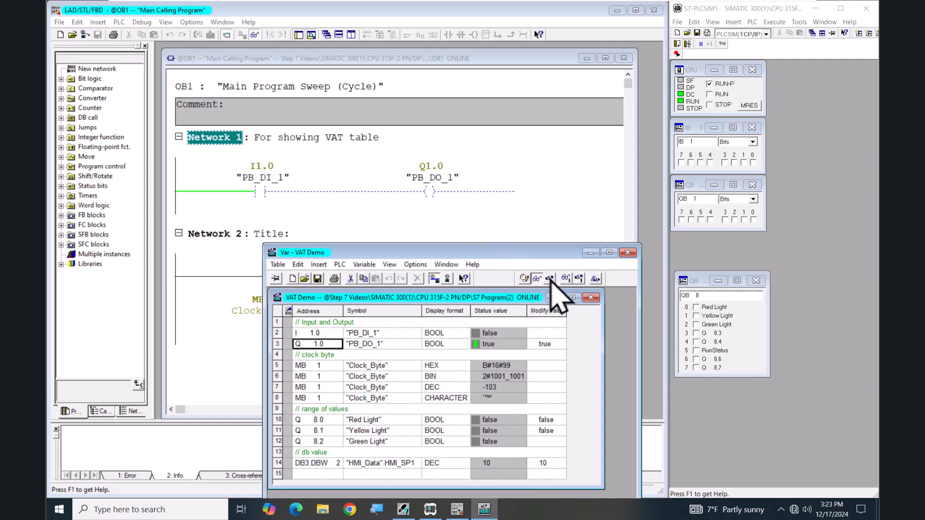
click(524, 279)
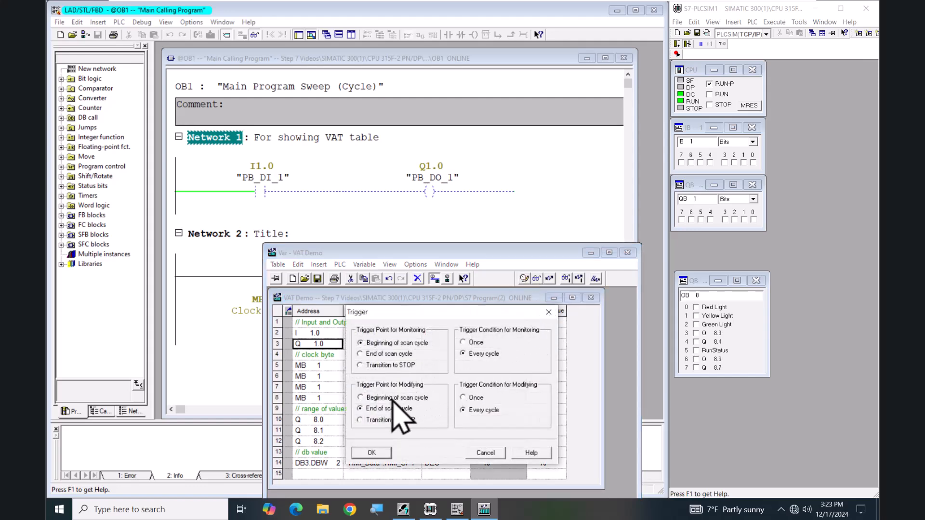
click(359, 398)
click(378, 453)
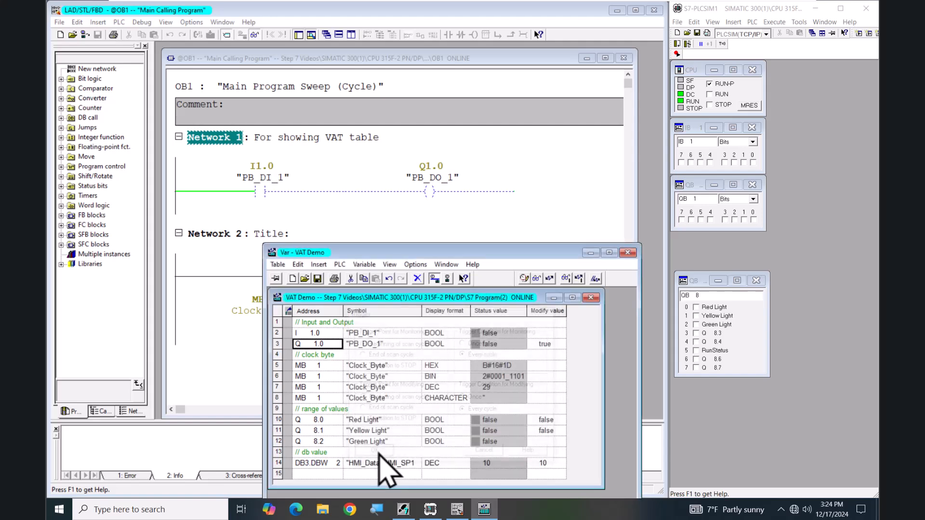
Step: Clear the modify value of PB_DO_1 and set the modify value of PB_DI_1 to 1 (true)
double_click(547, 344)
key(Delete)
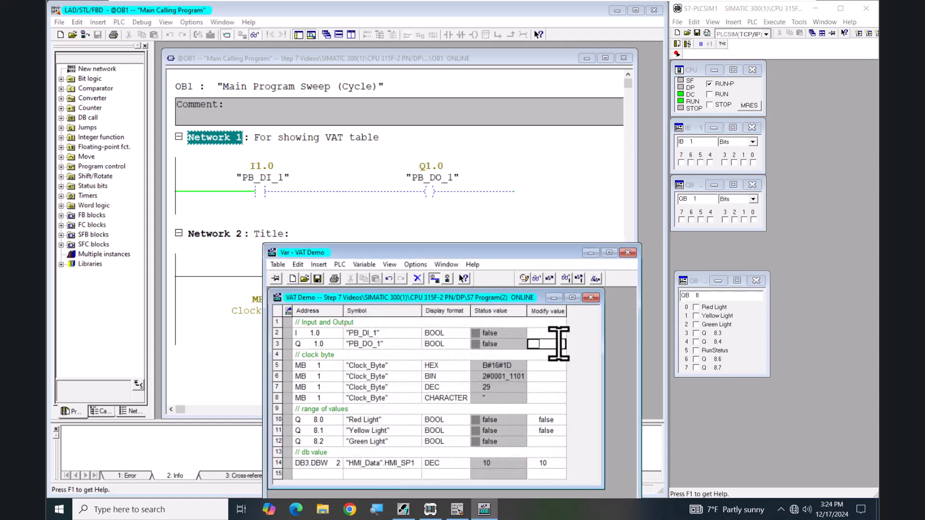
click(550, 334)
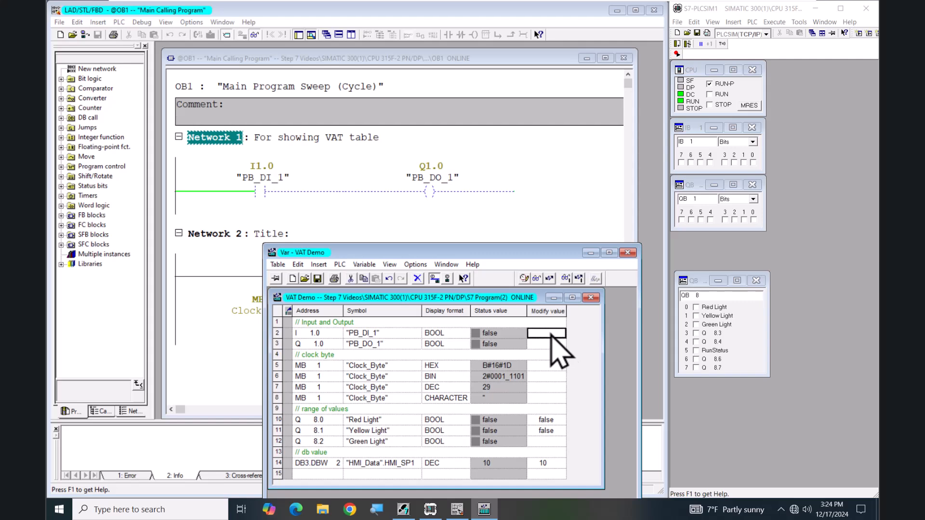
text(1)
key(Return)
Step: Run monitoring and continuous modifying to apply the PB_DI_1 modify value, accepting the permanent effect, and stop both functions
click(537, 278)
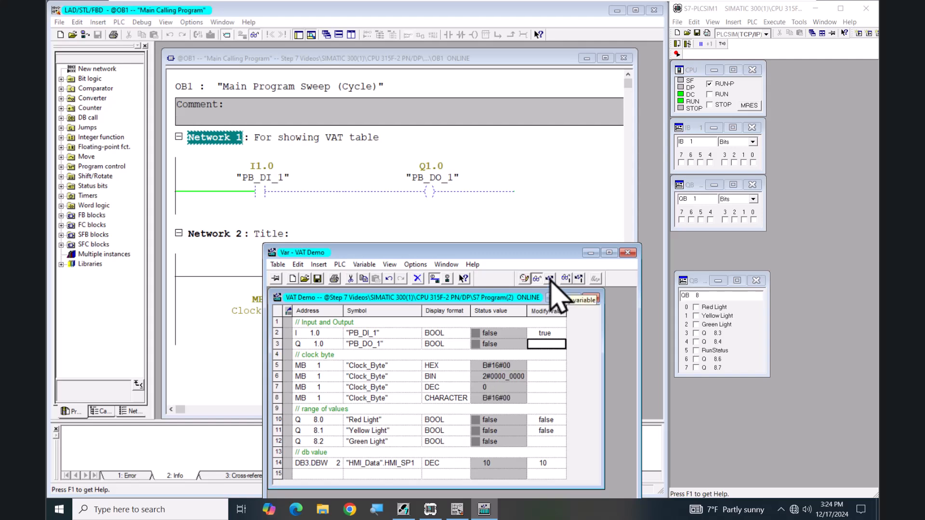
click(550, 280)
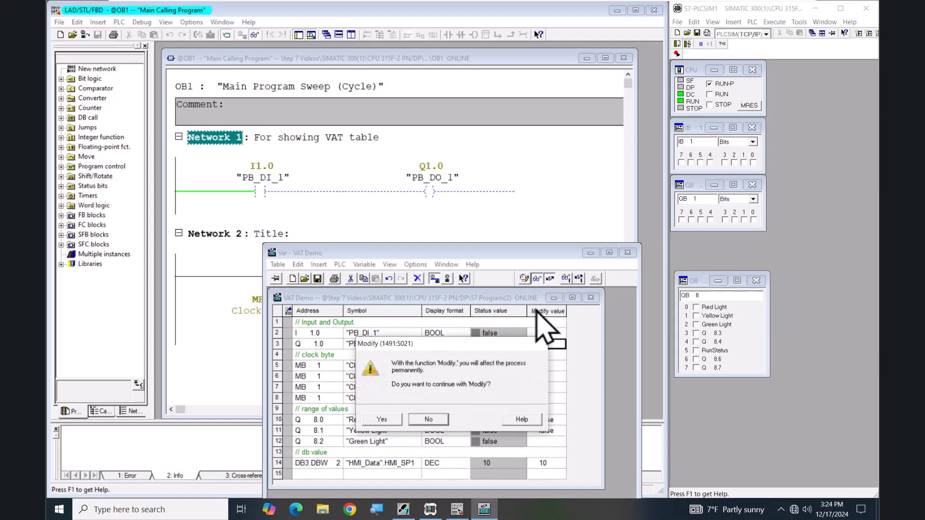
click(392, 421)
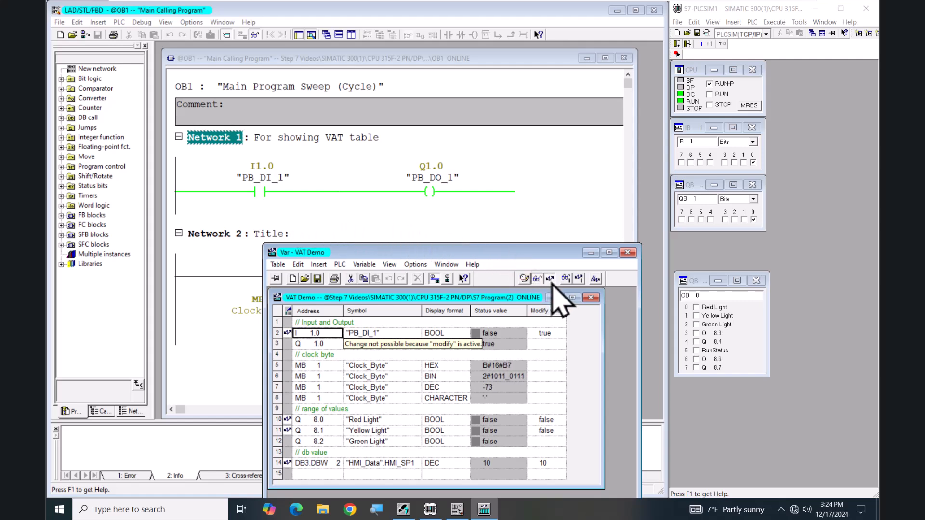
click(551, 282)
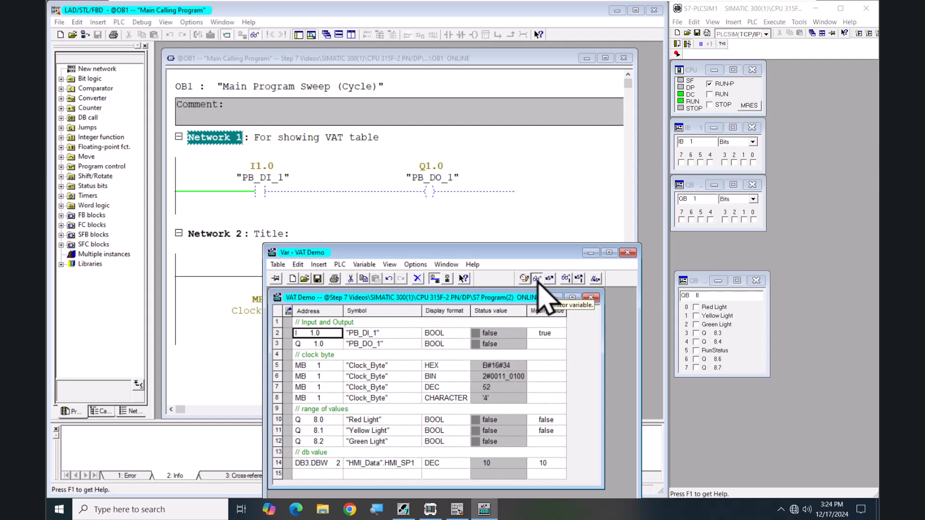
click(537, 280)
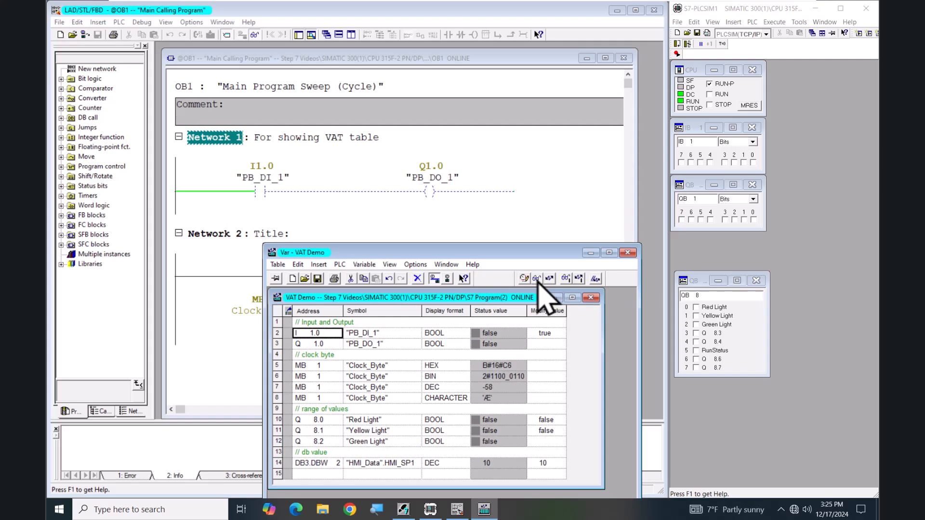